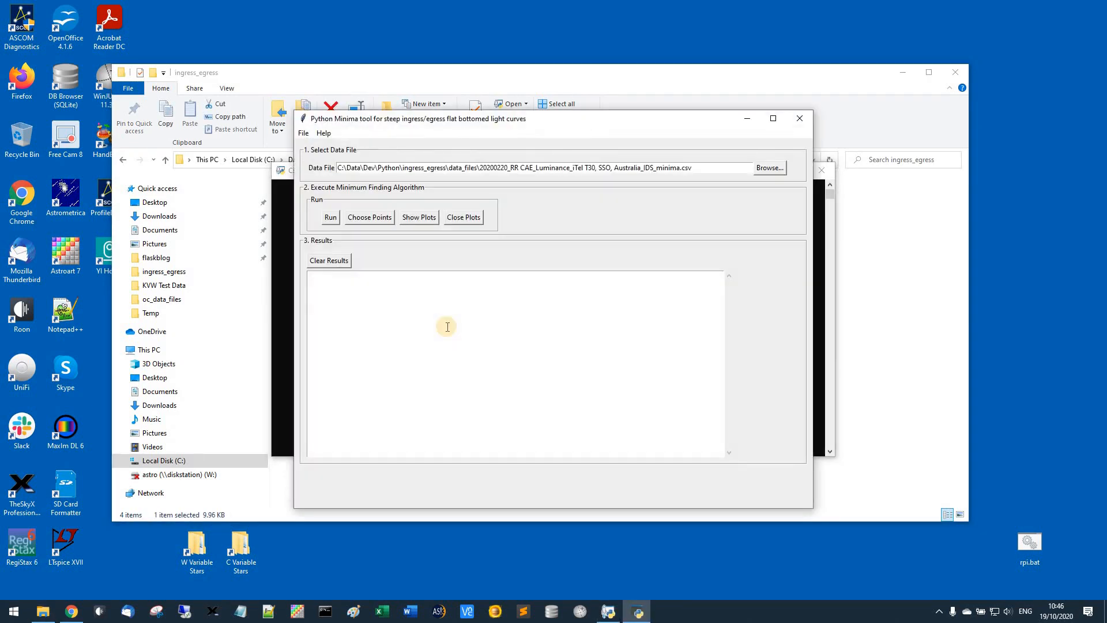
Minimize the File Explorer and py.exe console windows and reposition the Python Minima tool window on the cleared desktop
{"action": "left_click", "coordinate": [901, 72]}
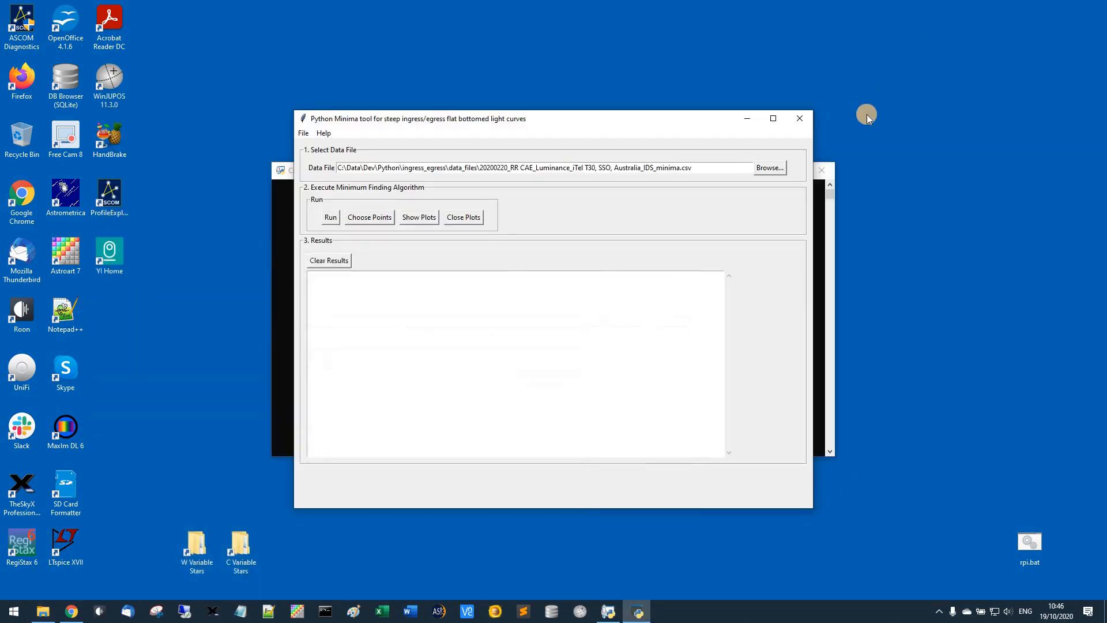
{"action": "left_click", "coordinate": [282, 214]}
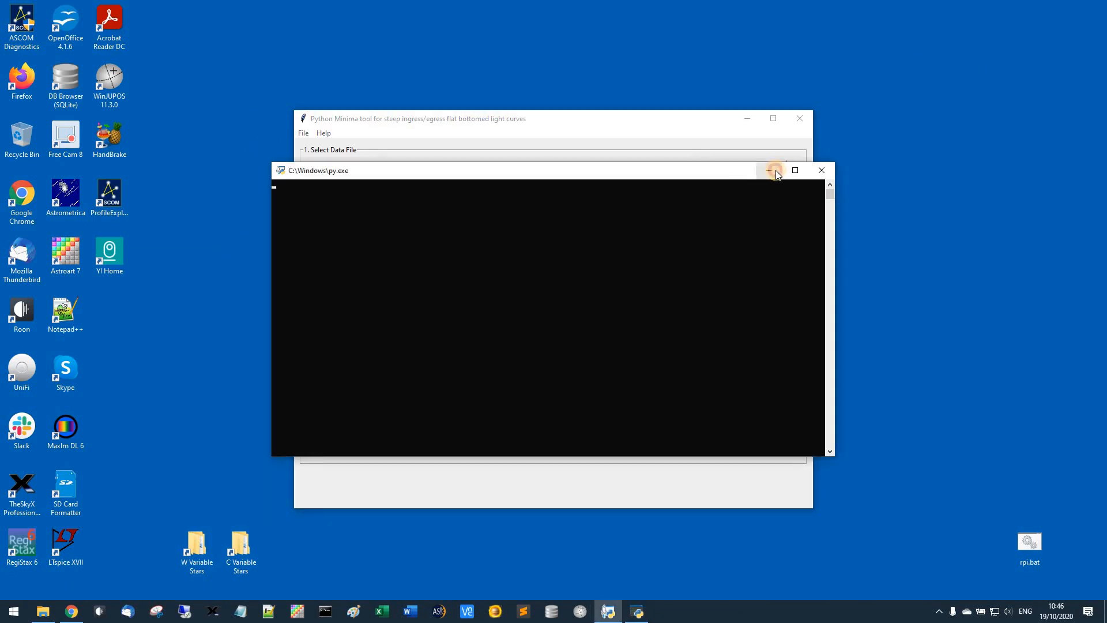
{"action": "left_click", "coordinate": [776, 170]}
{"action": "left_click_drag", "start_coordinate": [594, 109], "coordinate": [593, 81]}
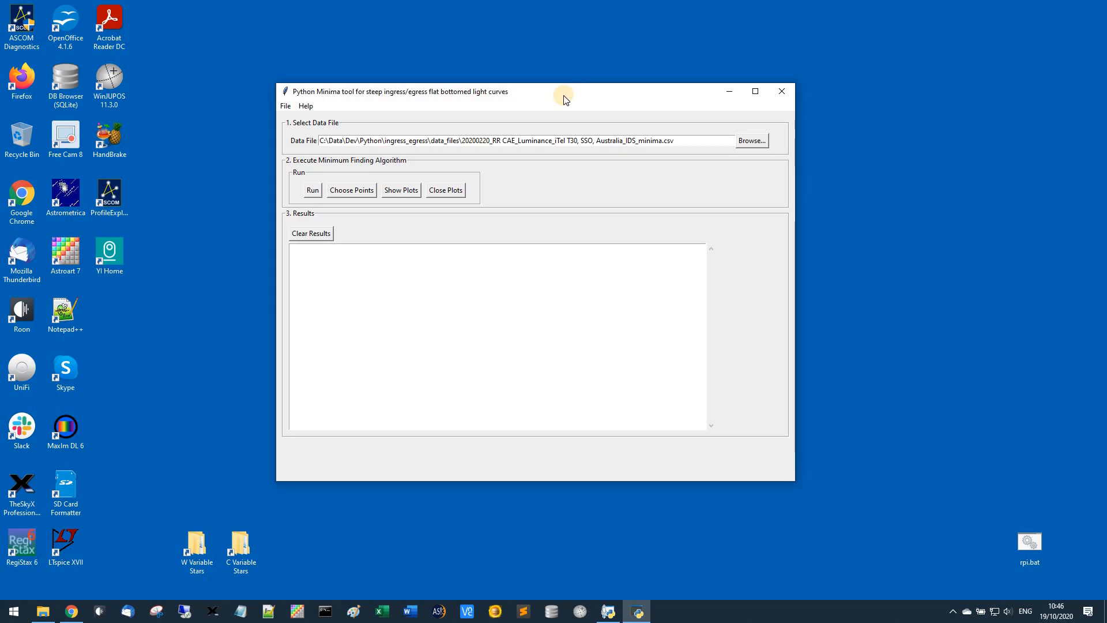
{"action": "left_click_drag", "start_coordinate": [564, 98], "coordinate": [524, 90]}
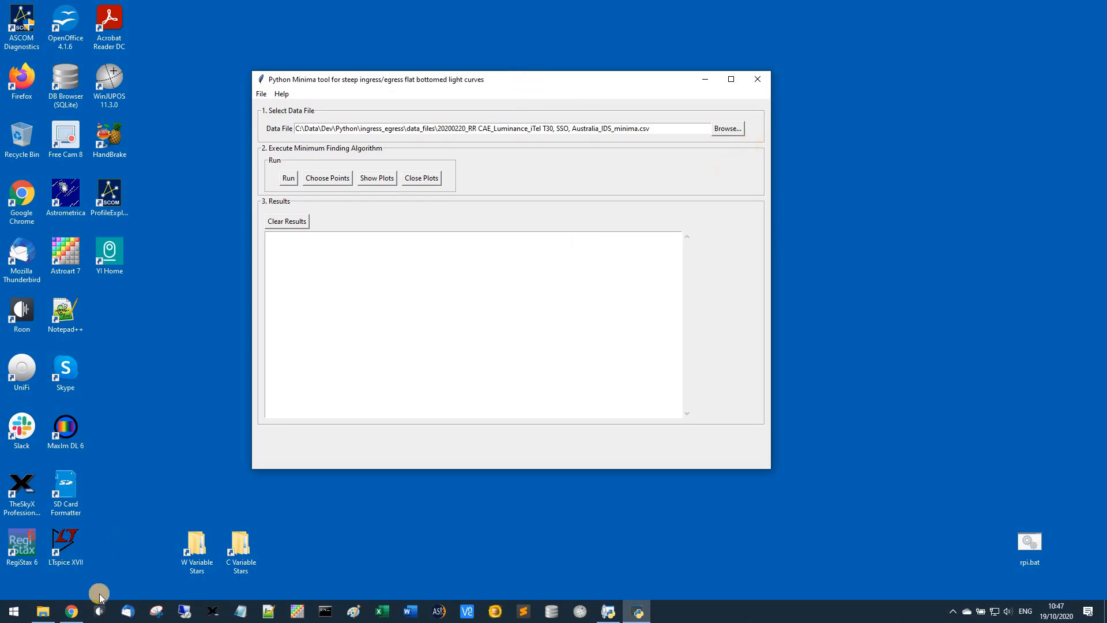
In File Explorer, open the data_files folder, widen the Name column and open the 20200220 RR CAE T30 CSV file for editing in Notepad
{"action": "left_click", "coordinate": [41, 612]}
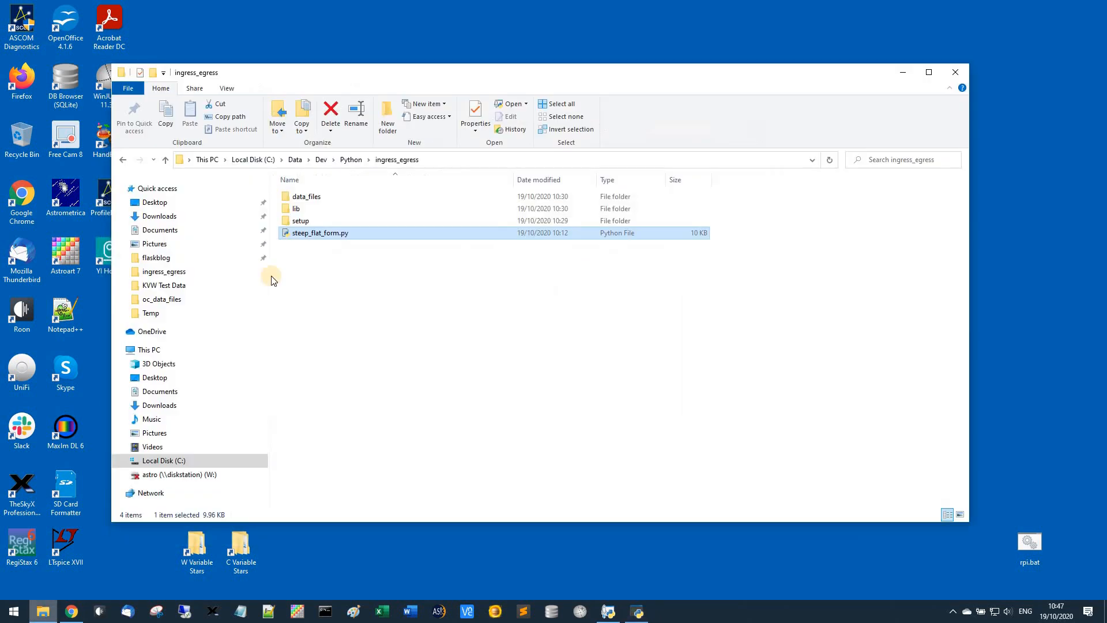
{"action": "double_click", "coordinate": [297, 198]}
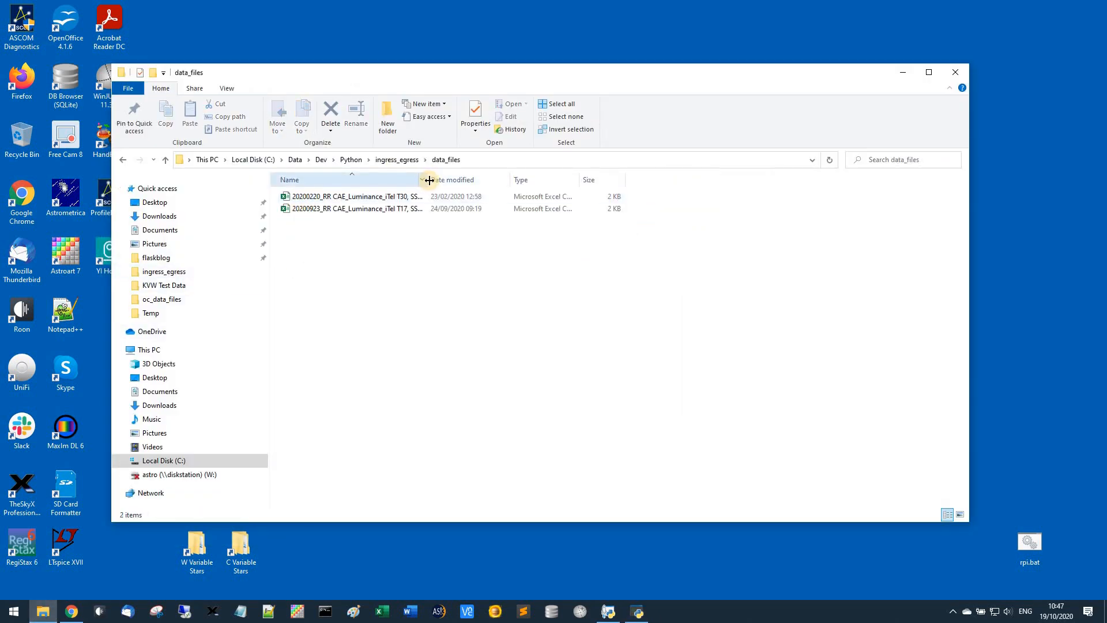
{"action": "left_click_drag", "start_coordinate": [427, 179], "coordinate": [529, 174]}
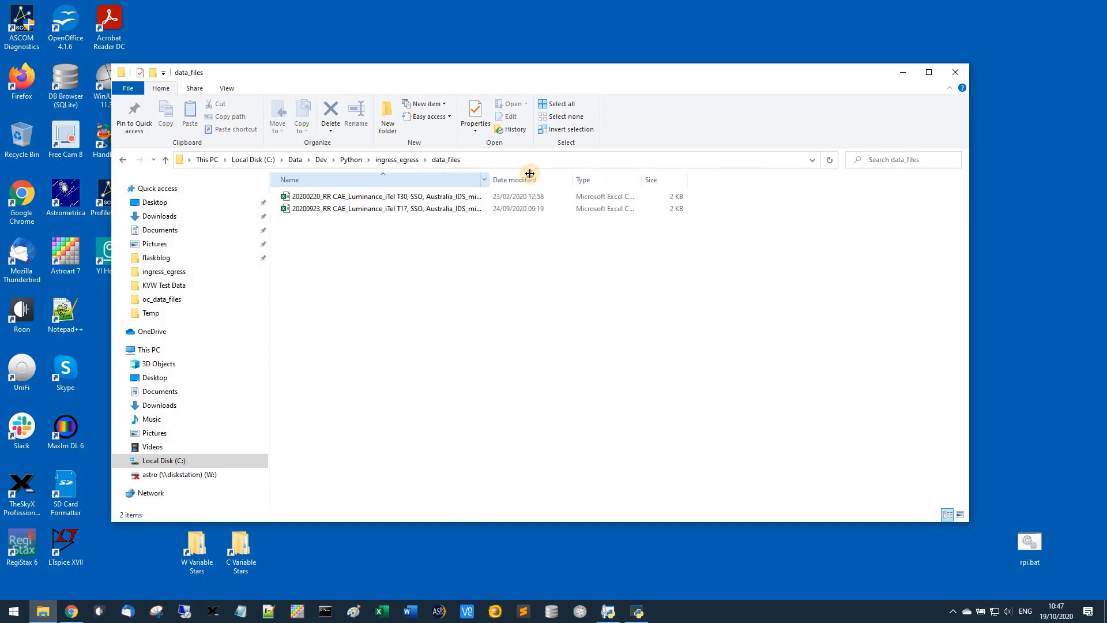
{"action": "right_click", "coordinate": [424, 199]}
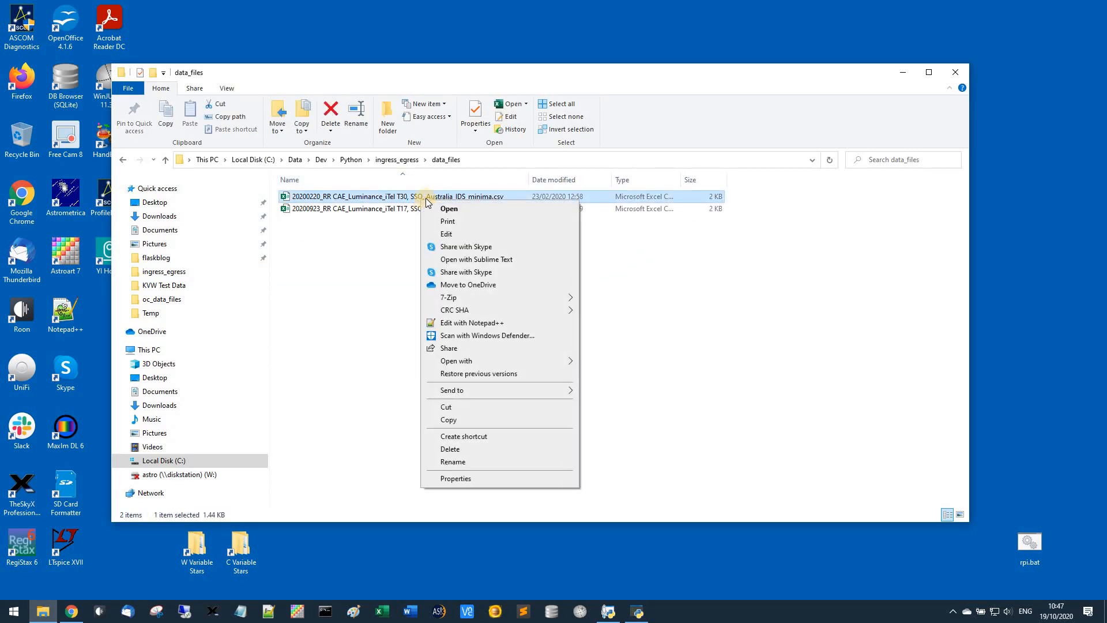
{"action": "left_click", "coordinate": [440, 234]}
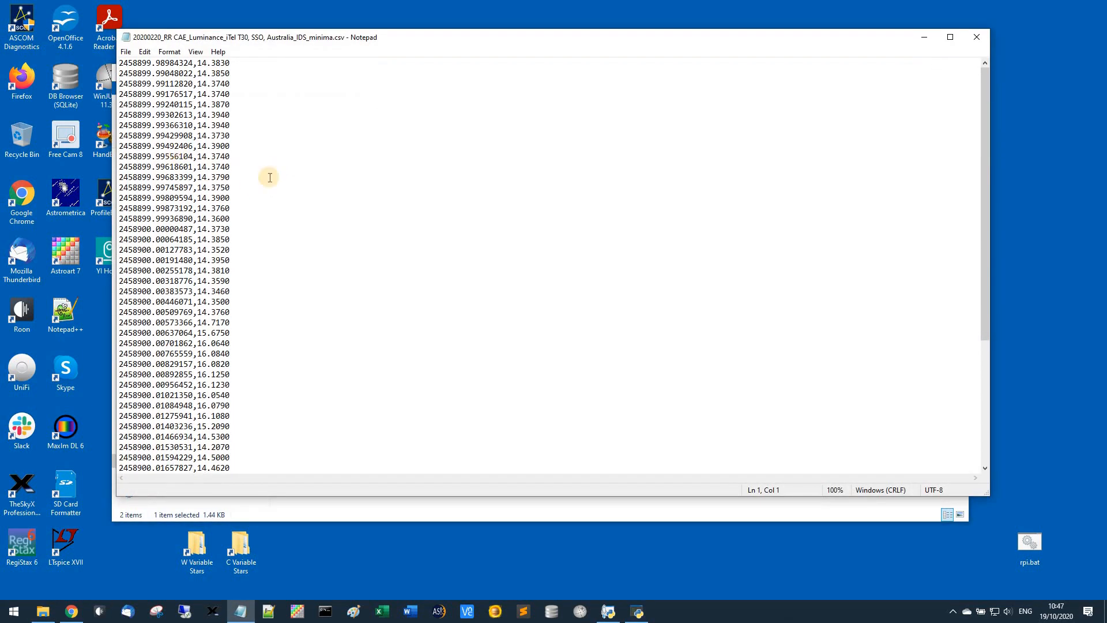
Examine the comma-separated date and magnitude values throughout the 20200220 file, highlighting the first date value, and close the file
{"action": "scroll", "coordinate": [254, 198], "scroll_direction": "down", "scroll_amount": 4}
{"action": "scroll", "coordinate": [245, 202], "scroll_direction": "up", "scroll_amount": 4}
{"action": "left_click_drag", "start_coordinate": [120, 63], "coordinate": [222, 199]}
{"action": "left_click", "coordinate": [194, 65]}
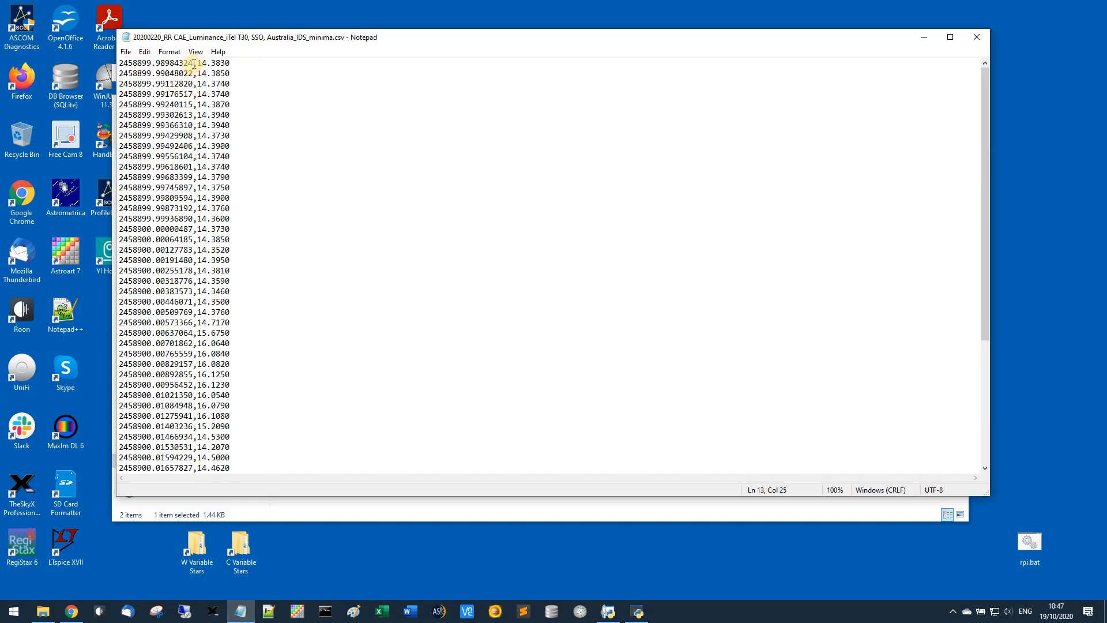
{"action": "left_click", "coordinate": [99, 64], "text": "shift"}
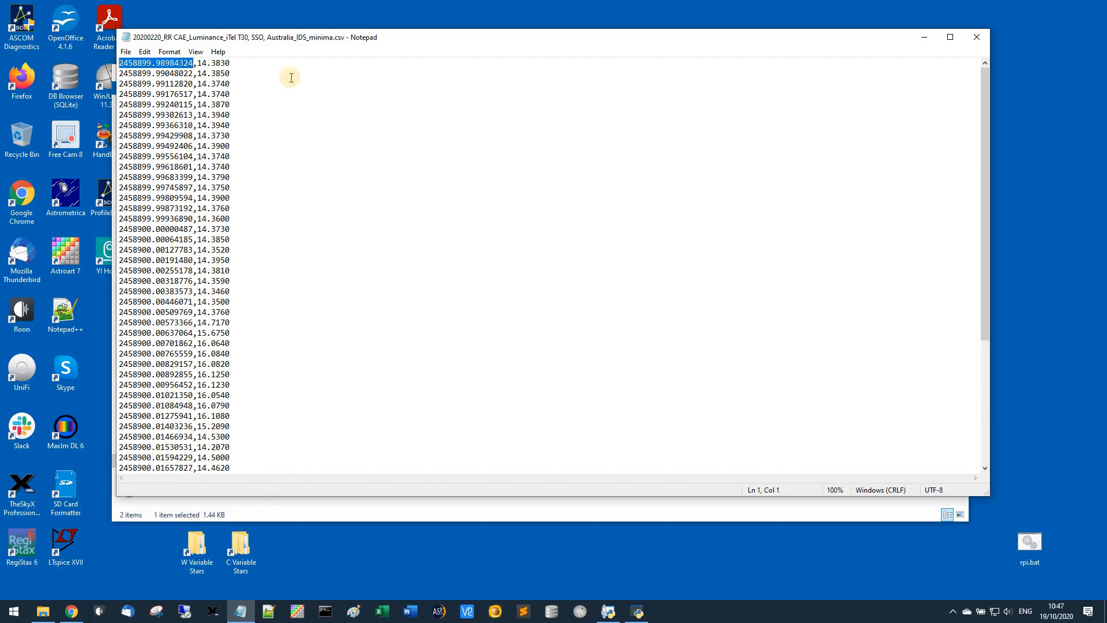
{"action": "left_click", "coordinate": [198, 64]}
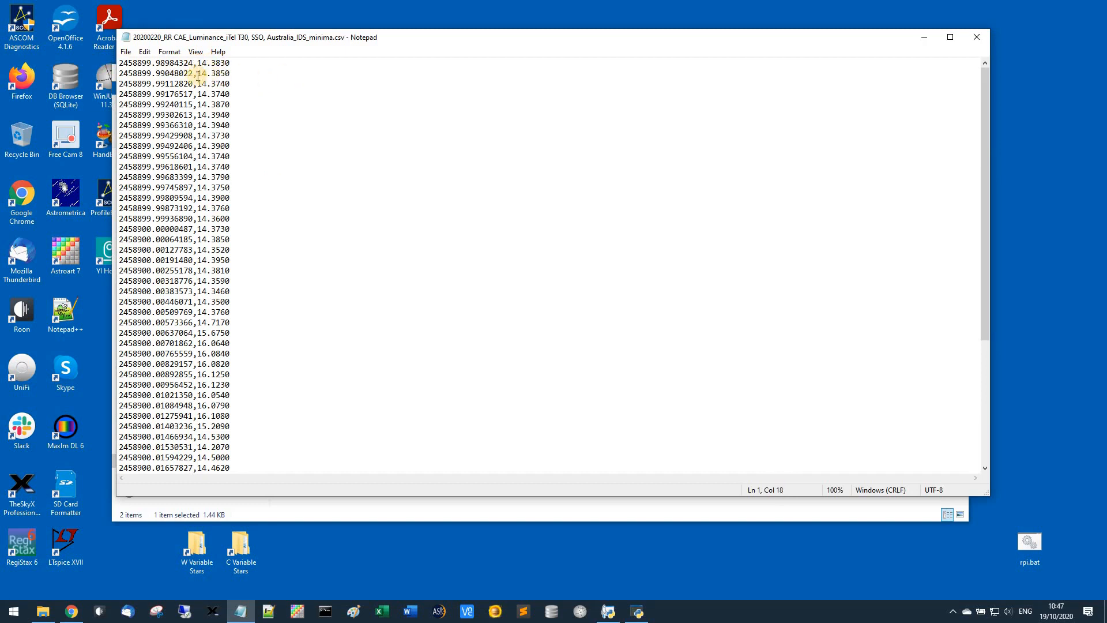
{"action": "left_click", "coordinate": [193, 65]}
{"action": "left_click", "coordinate": [100, 63], "text": "shift"}
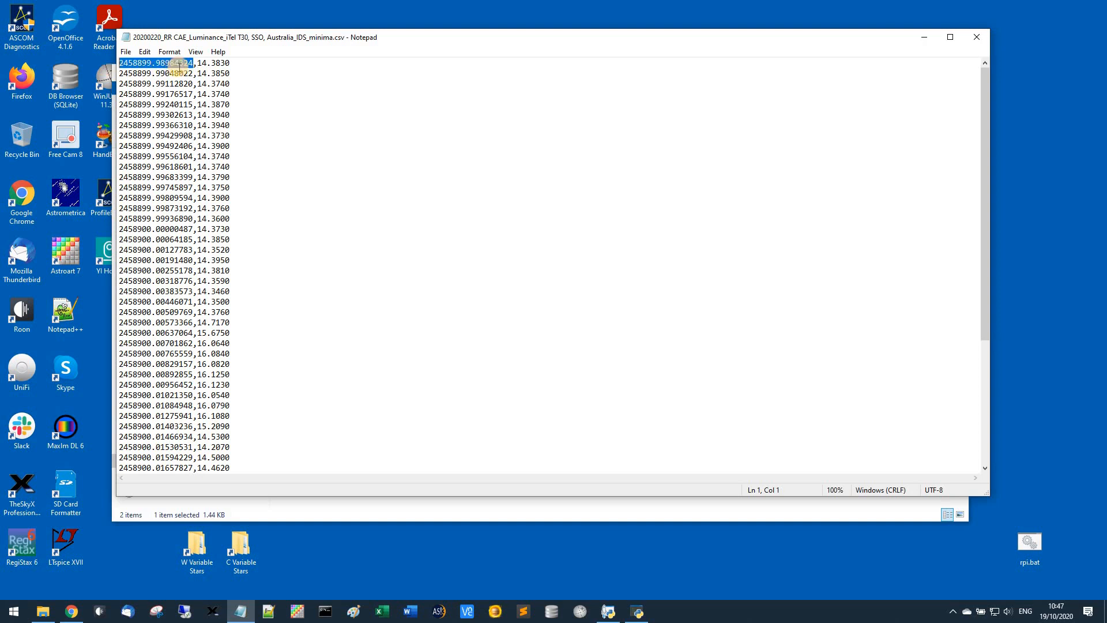
{"action": "left_click", "coordinate": [246, 123]}
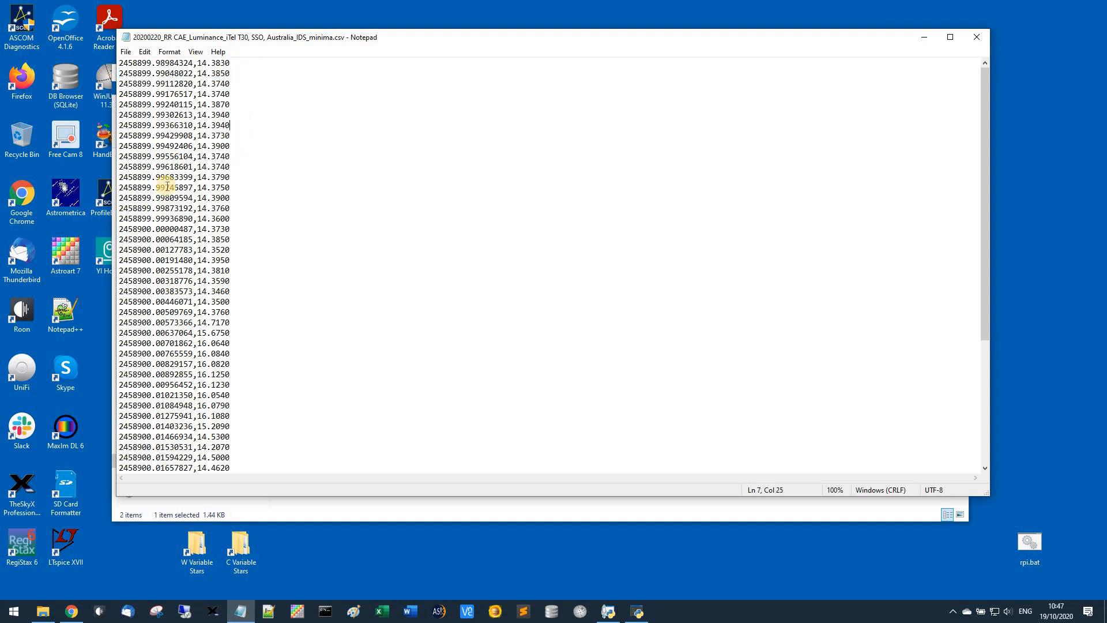
{"action": "scroll", "coordinate": [216, 265], "scroll_direction": "down", "scroll_amount": 4}
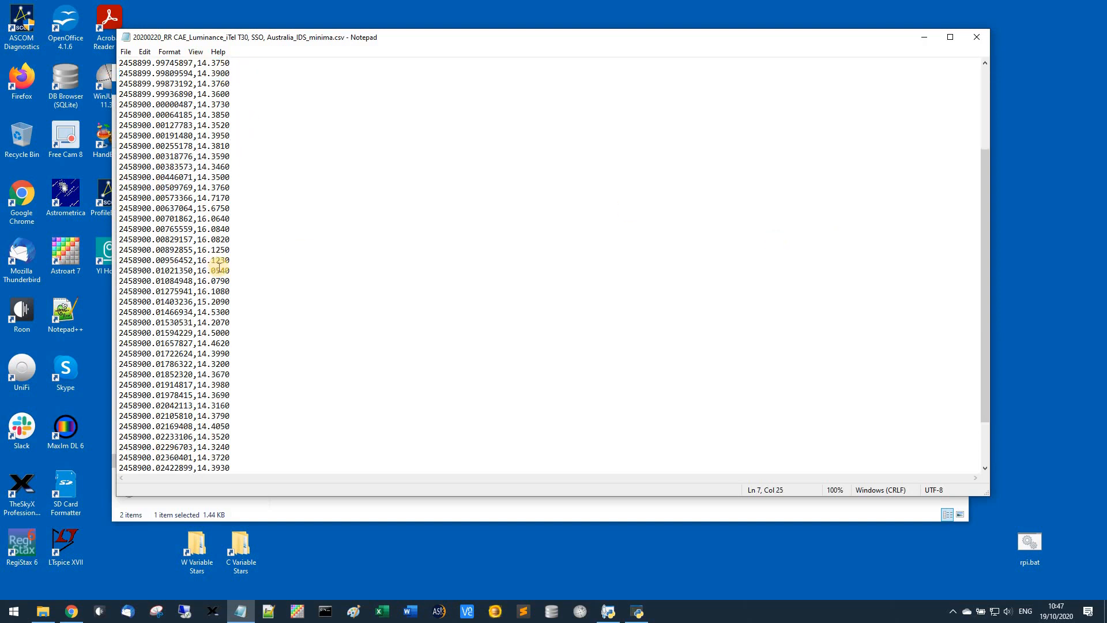
{"action": "left_click", "coordinate": [975, 37]}
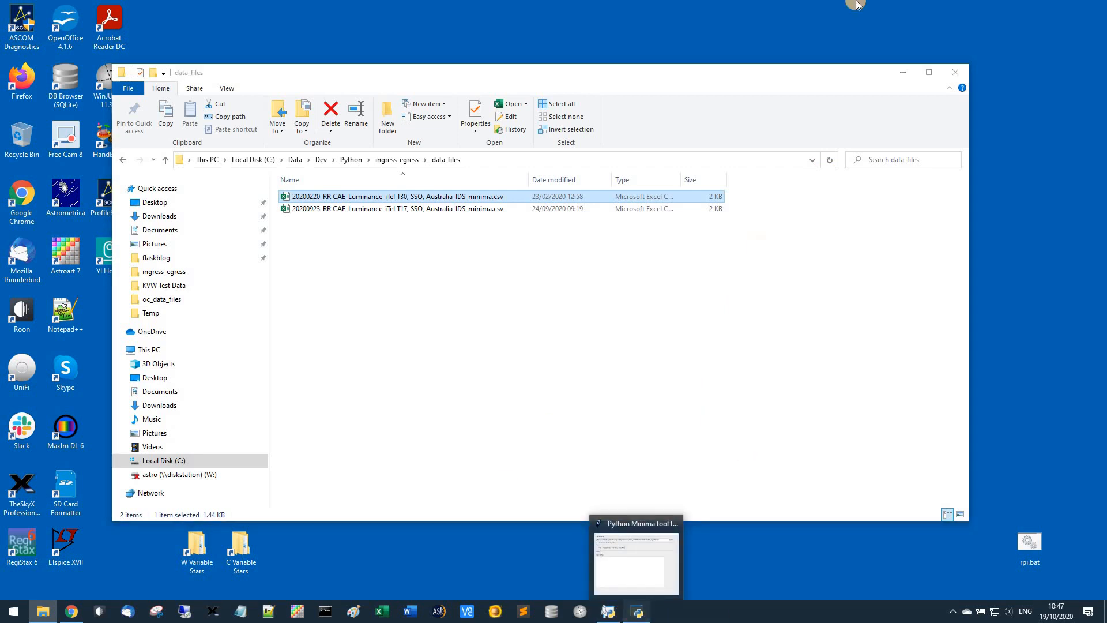
Return to the Python Minima tool, minimize File Explorer and load 20200923_RR CAE_Luminance_iTel T17, SSO, Australia_IDS_minima.csv as the data file
{"action": "left_click", "coordinate": [638, 613]}
{"action": "left_click", "coordinate": [900, 72]}
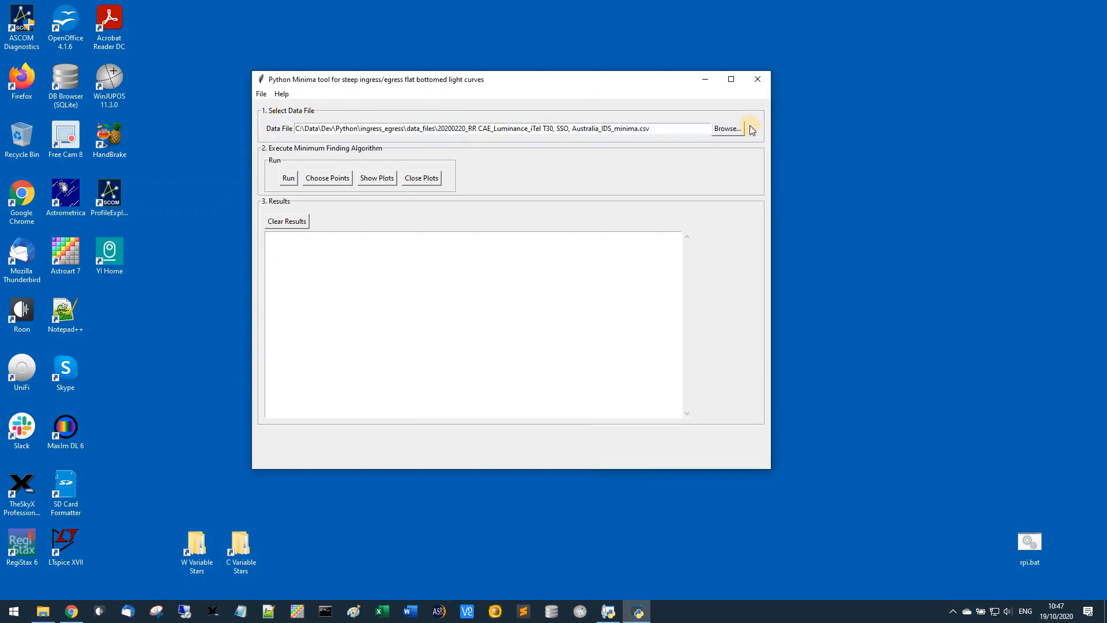
{"action": "left_click", "coordinate": [740, 131]}
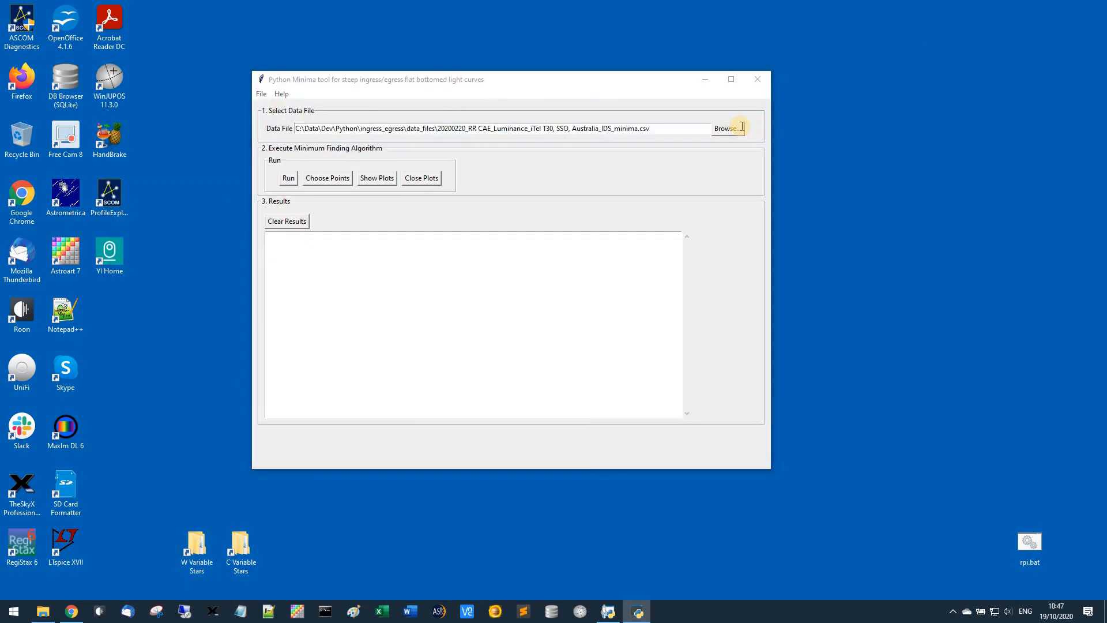
{"action": "left_click", "coordinate": [507, 183]}
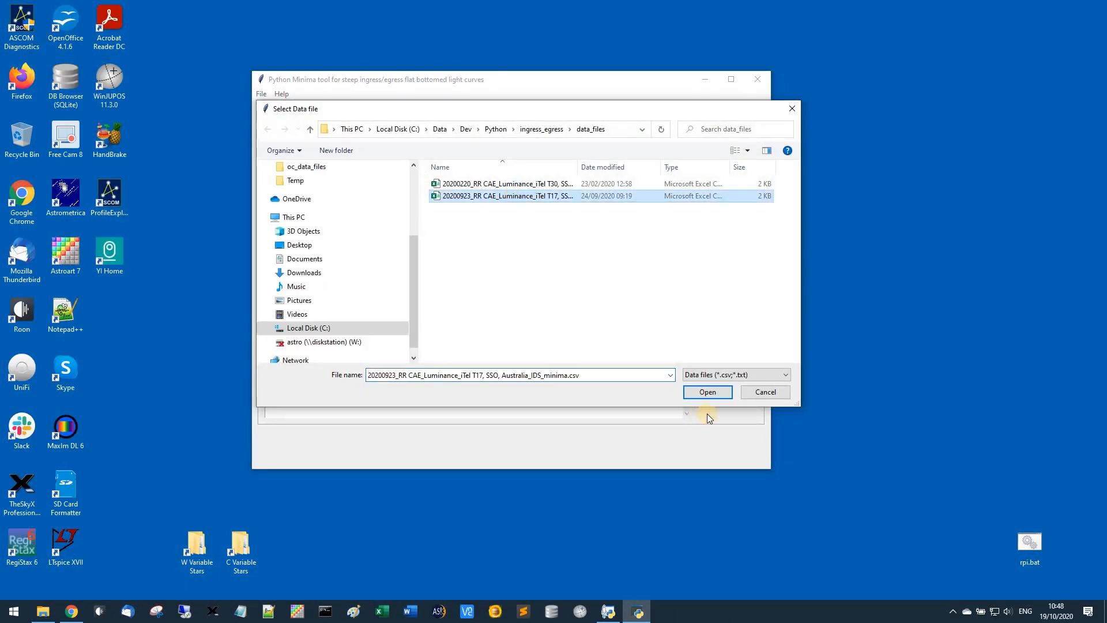
{"action": "left_click", "coordinate": [699, 393]}
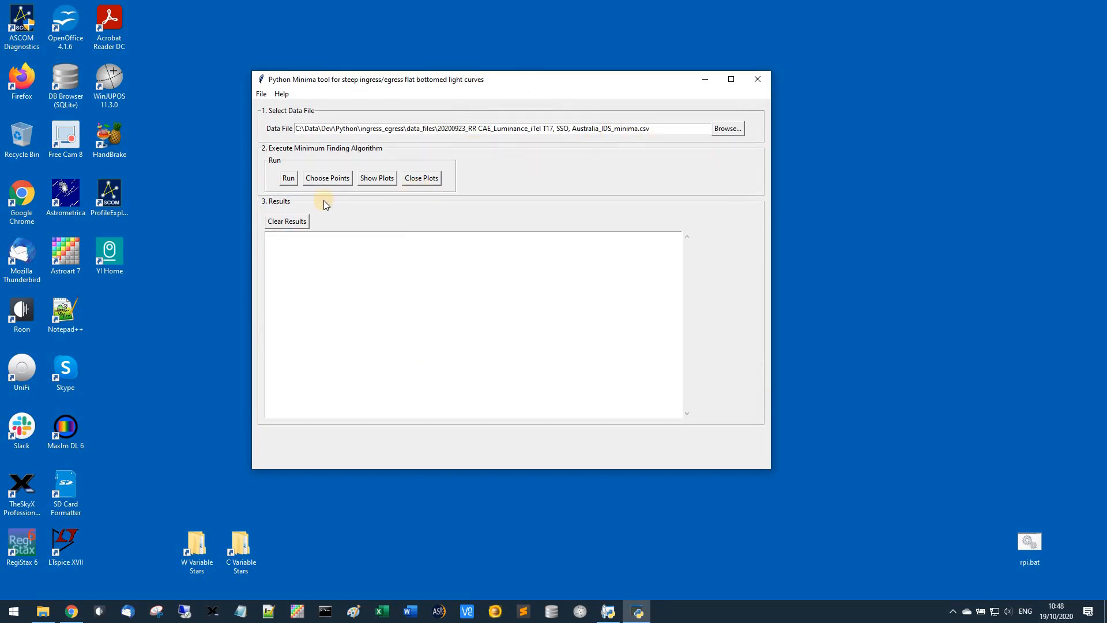
Run the minimum finding algorithm on the 20200923 data and review the slope results and the ingress, egress and mid-point table
{"action": "left_click", "coordinate": [288, 178]}
{"action": "left_click", "coordinate": [688, 292]}
{"action": "left_click", "coordinate": [685, 248]}
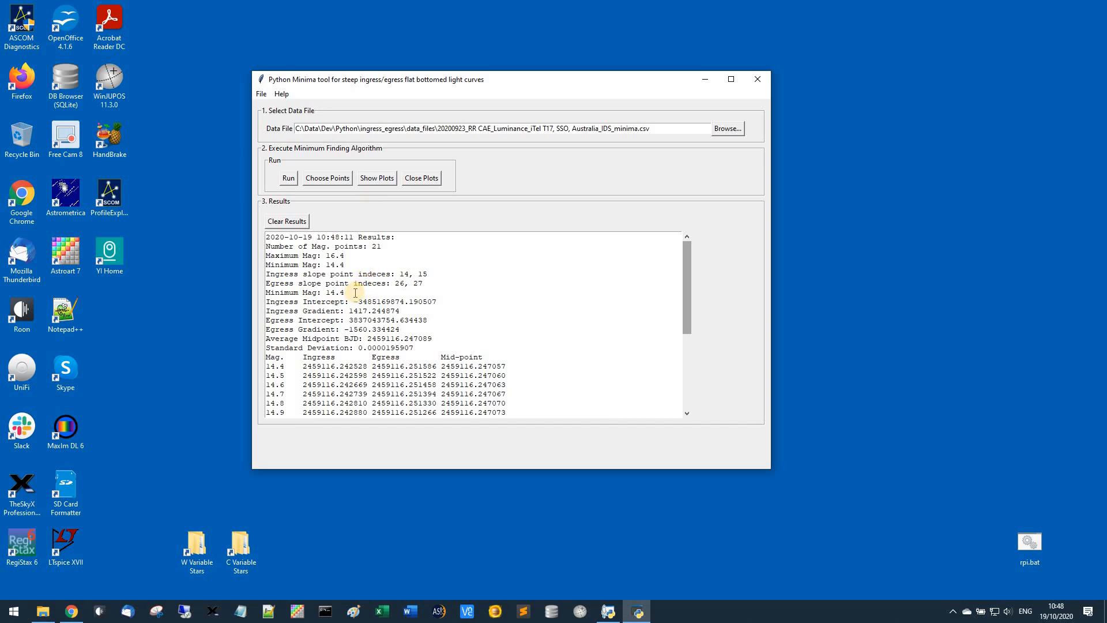
{"action": "scroll", "coordinate": [346, 312], "scroll_direction": "down", "scroll_amount": 2}
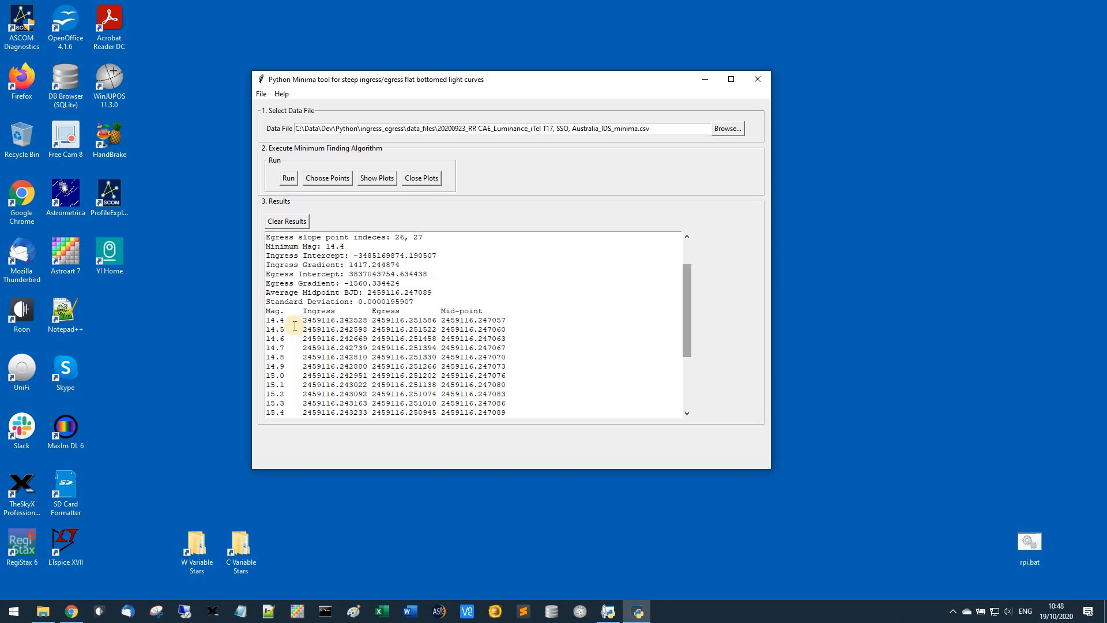
{"action": "left_click", "coordinate": [281, 320]}
{"action": "left_click", "coordinate": [316, 394], "text": "shift"}
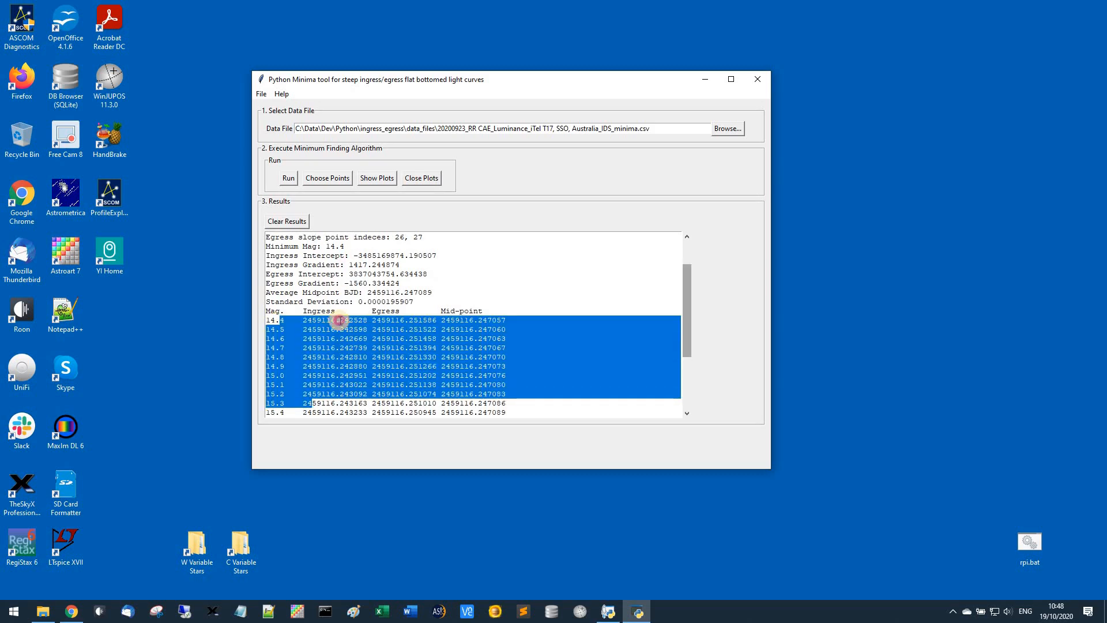
{"action": "left_click", "coordinate": [420, 322]}
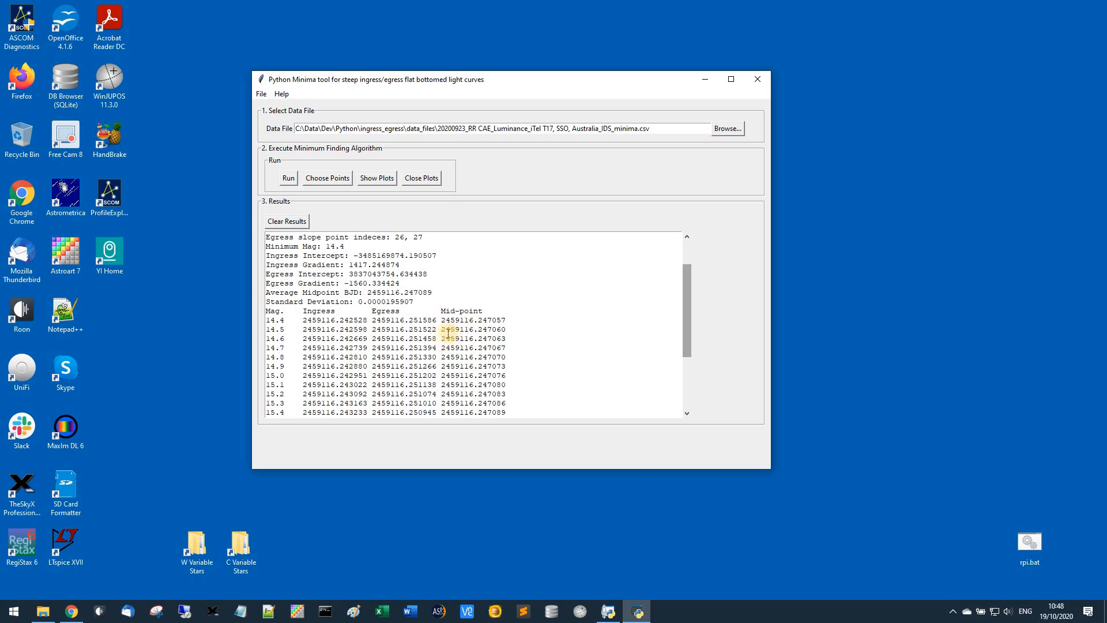
{"action": "scroll", "coordinate": [427, 331], "scroll_direction": "up", "scroll_amount": 2}
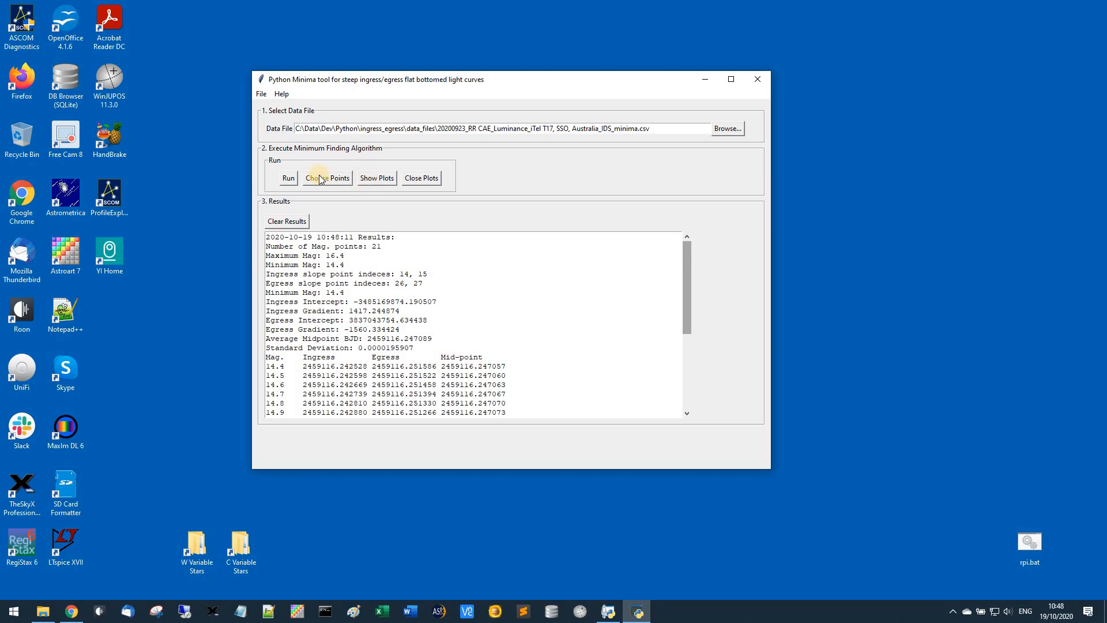
Show the light curve plot with fitted lines for the 20200923 data, examine it and close the figure
{"action": "left_click", "coordinate": [365, 177]}
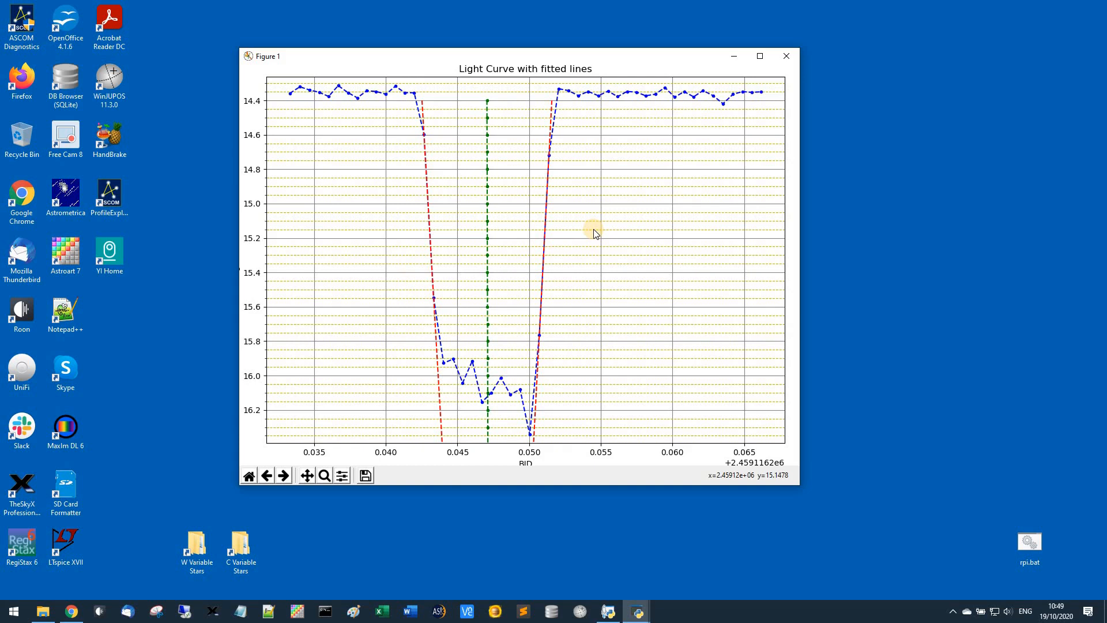
{"action": "left_click", "coordinate": [787, 57]}
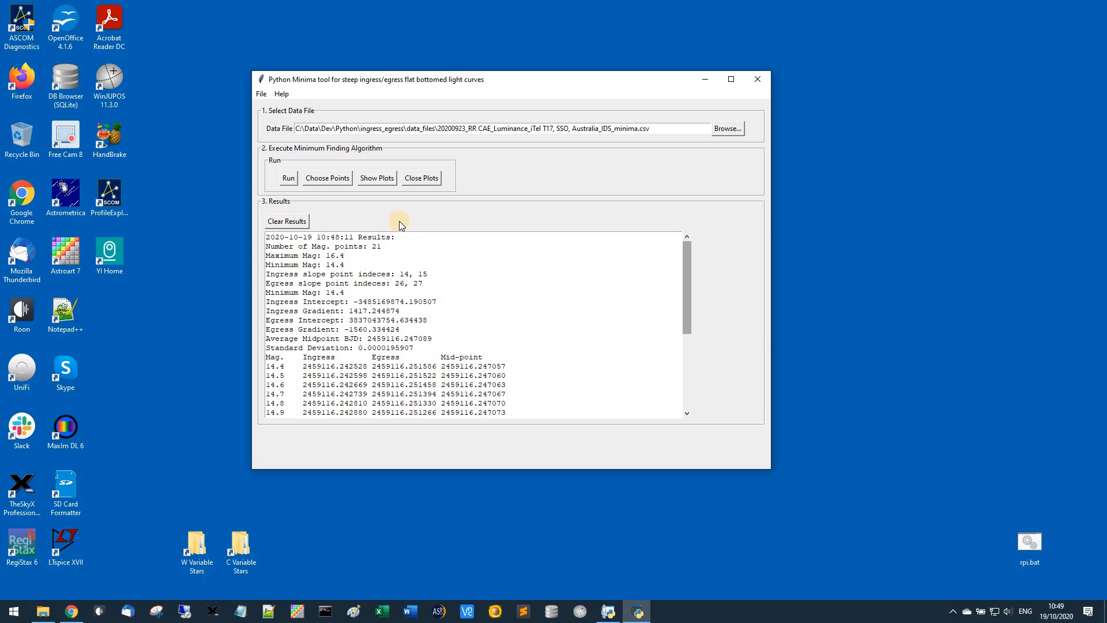
Load 20200220_RR CAE_Luminance_iTel T30, SSO, Australia_IDS_minima.csv as the data file
{"action": "left_click", "coordinate": [728, 128]}
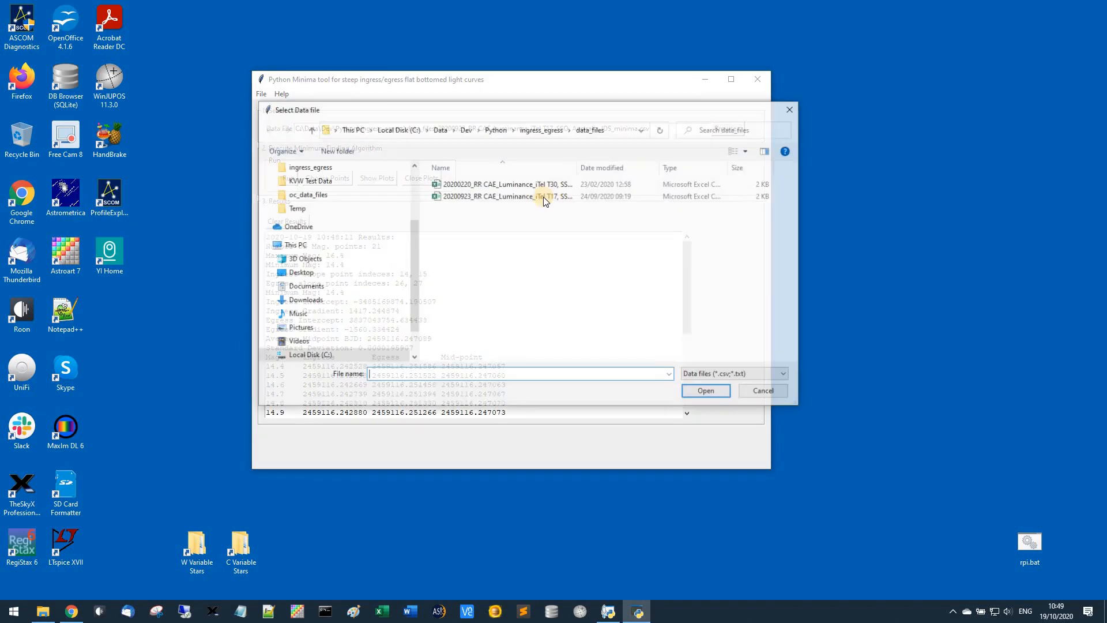
{"action": "left_click", "coordinate": [508, 184]}
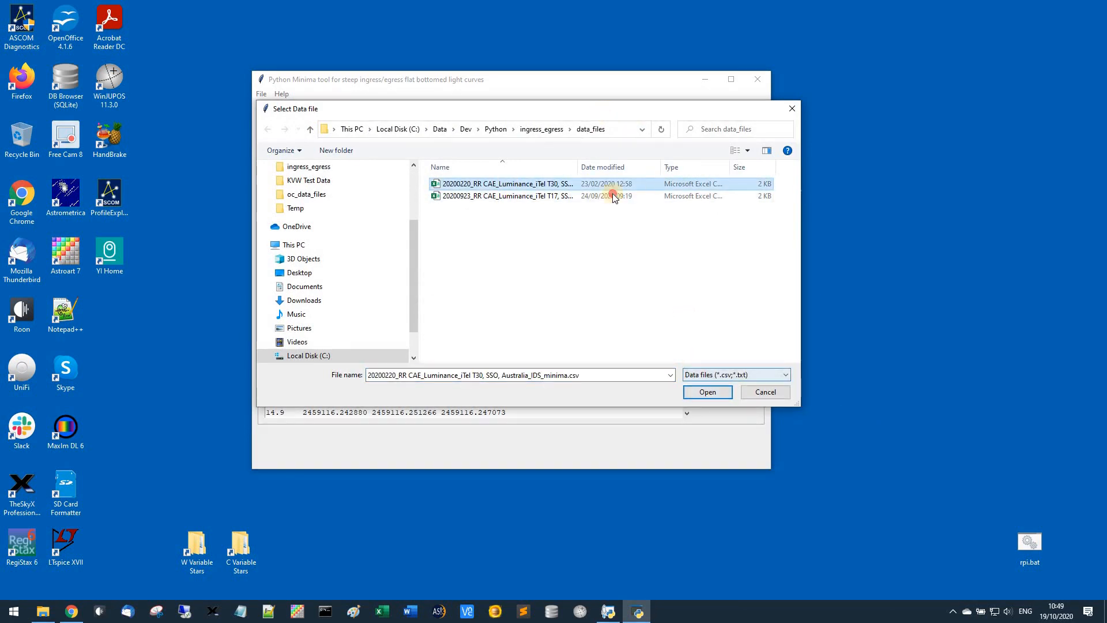
{"action": "left_click_drag", "start_coordinate": [609, 110], "coordinate": [623, 244]}
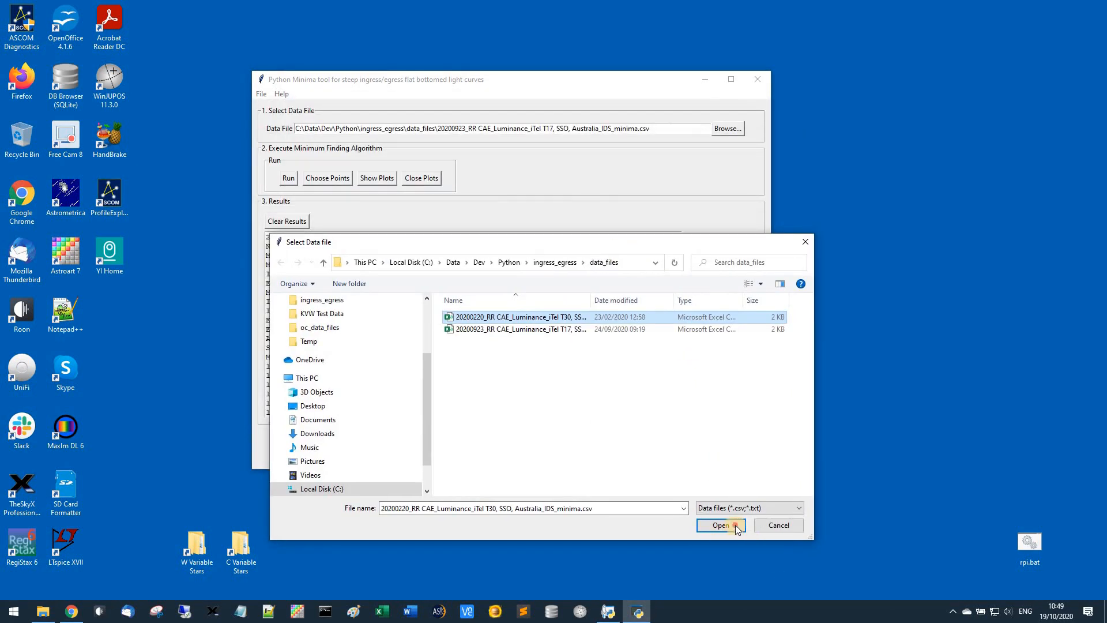
{"action": "left_click", "coordinate": [735, 525]}
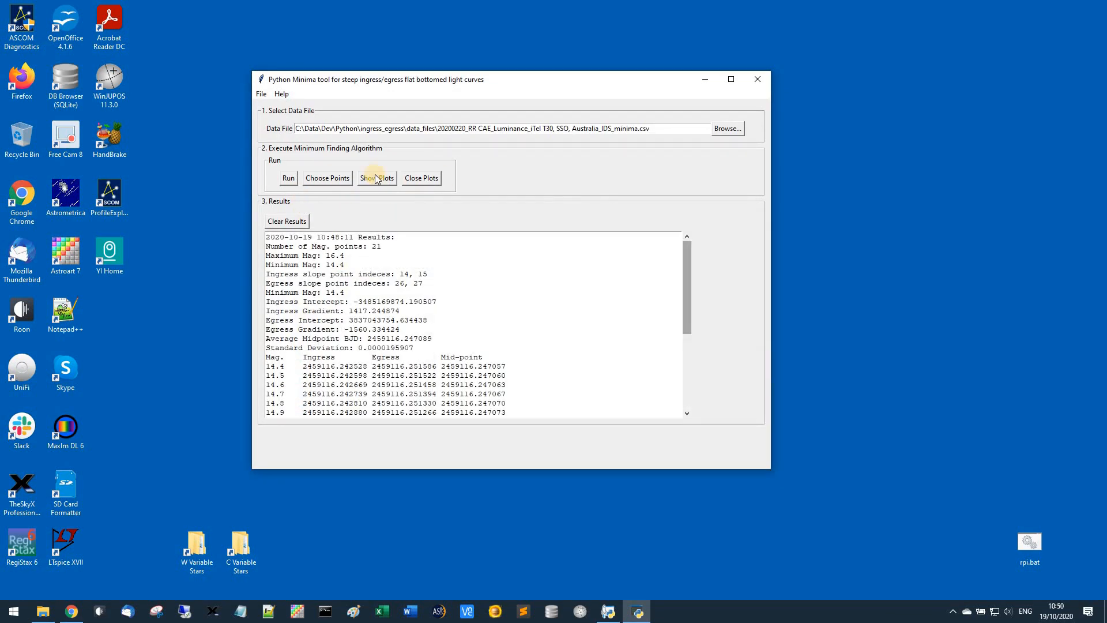
Show the fitted light curve plot for the 20200220 data, reposition its window to examine the slopes and close it
{"action": "left_click", "coordinate": [376, 177]}
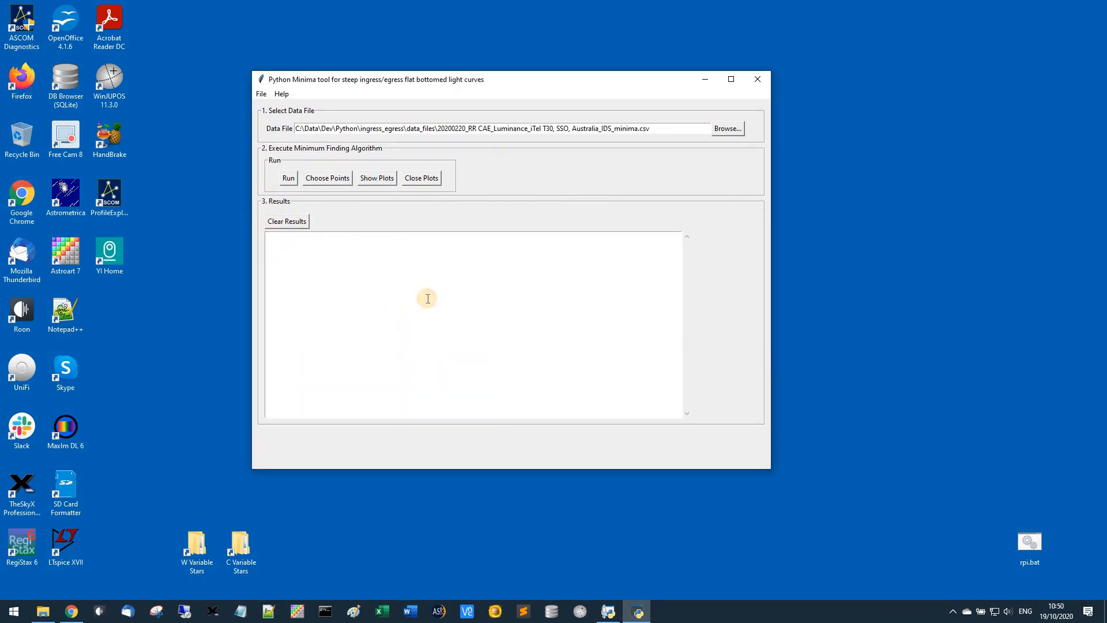
{"action": "left_click_drag", "start_coordinate": [836, 257], "coordinate": [528, 63]}
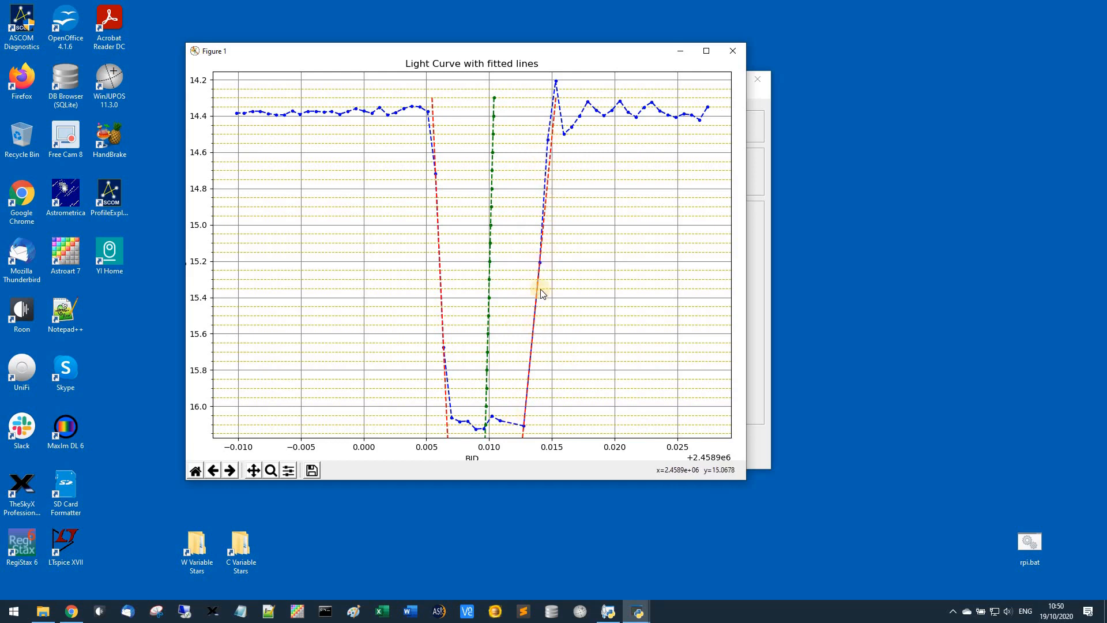
{"action": "left_click", "coordinate": [737, 50]}
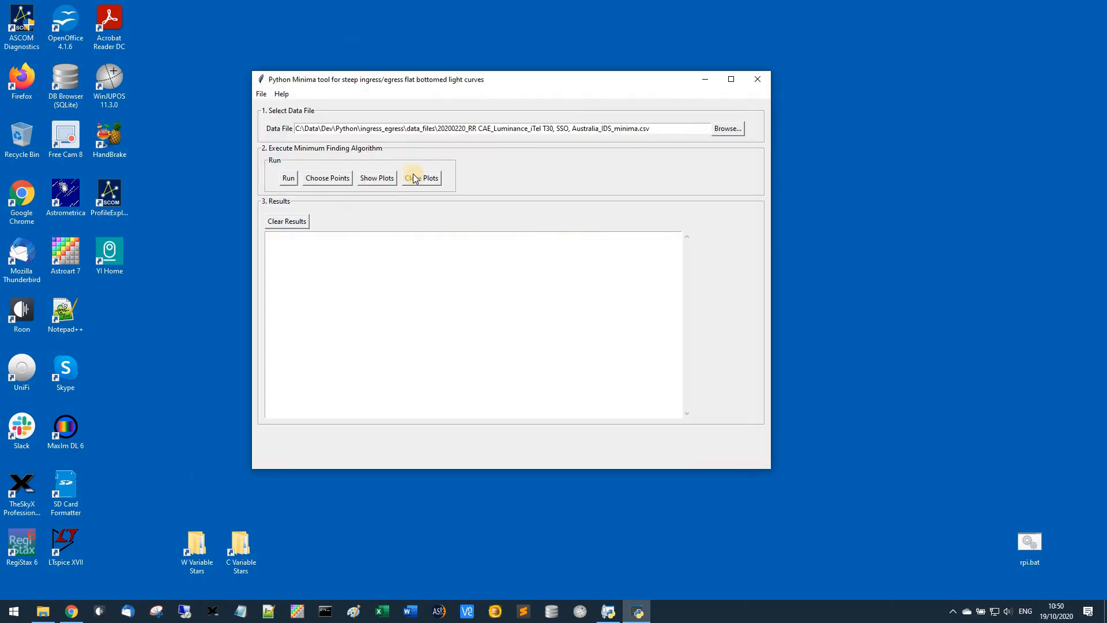
Choose ingress points near magnitudes 14.7 and 15.7 and egress points near 14.5 and 16.1, and examine the fitted light curve plot
{"action": "left_click", "coordinate": [326, 182]}
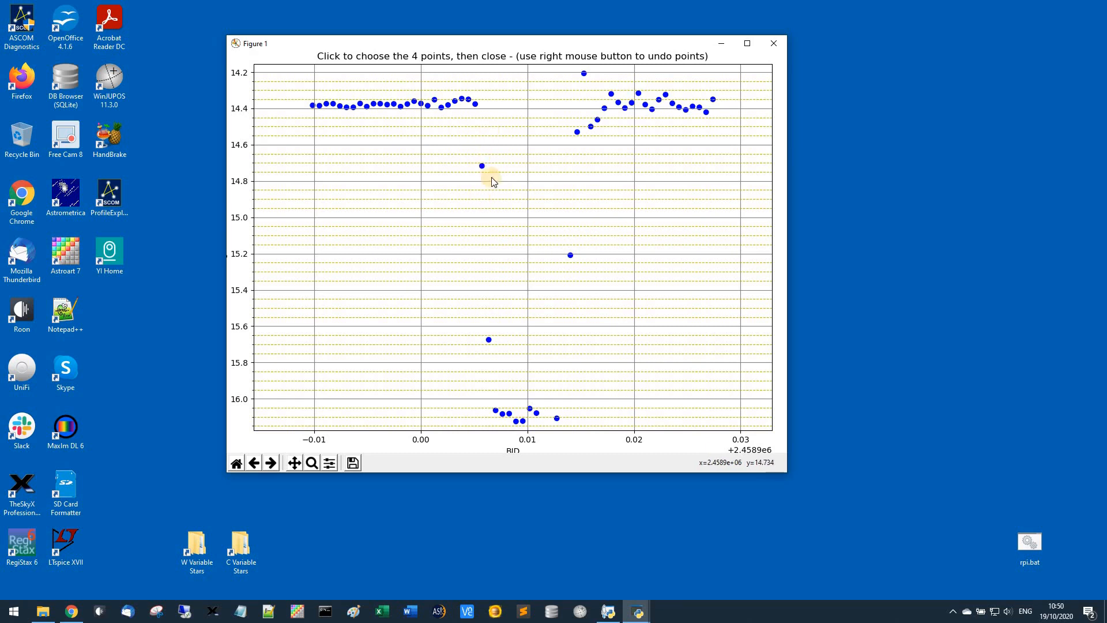
{"action": "left_click", "coordinate": [461, 170]}
{"action": "left_click", "coordinate": [489, 340]}
{"action": "left_click", "coordinate": [578, 134]}
{"action": "left_click", "coordinate": [557, 420]}
{"action": "left_click", "coordinate": [774, 44]}
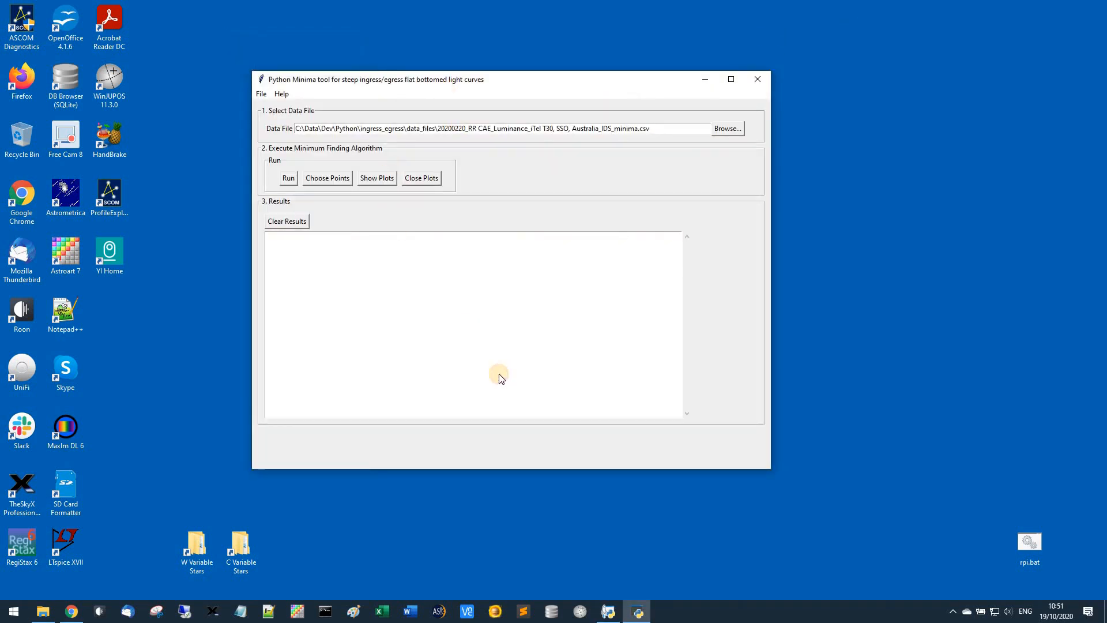
{"action": "left_click_drag", "start_coordinate": [677, 257], "coordinate": [384, 74]}
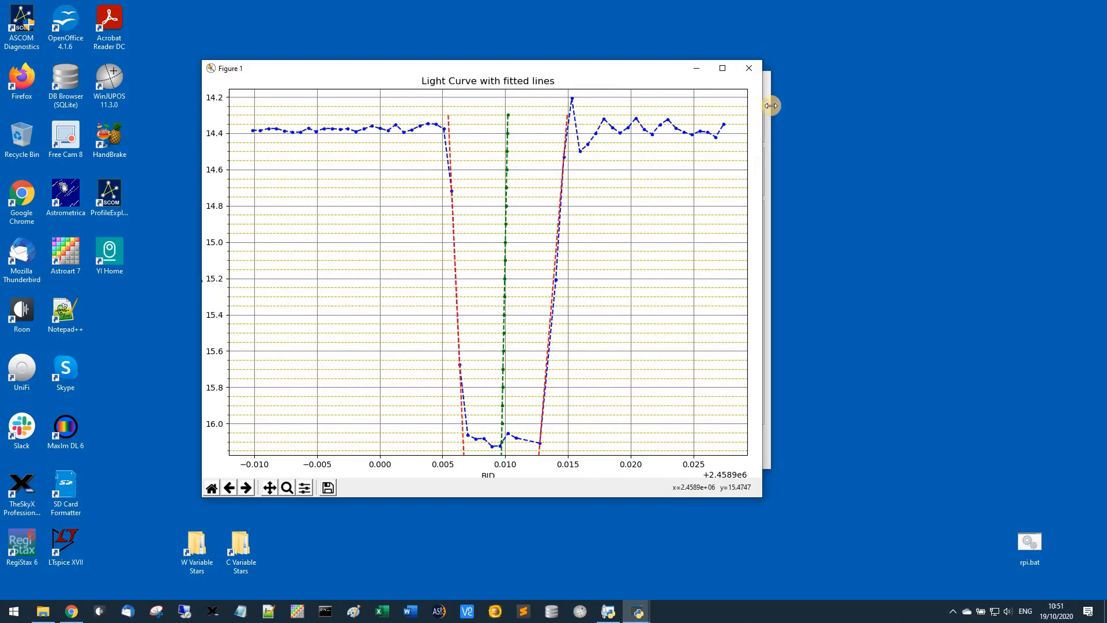
{"action": "left_click", "coordinate": [749, 67]}
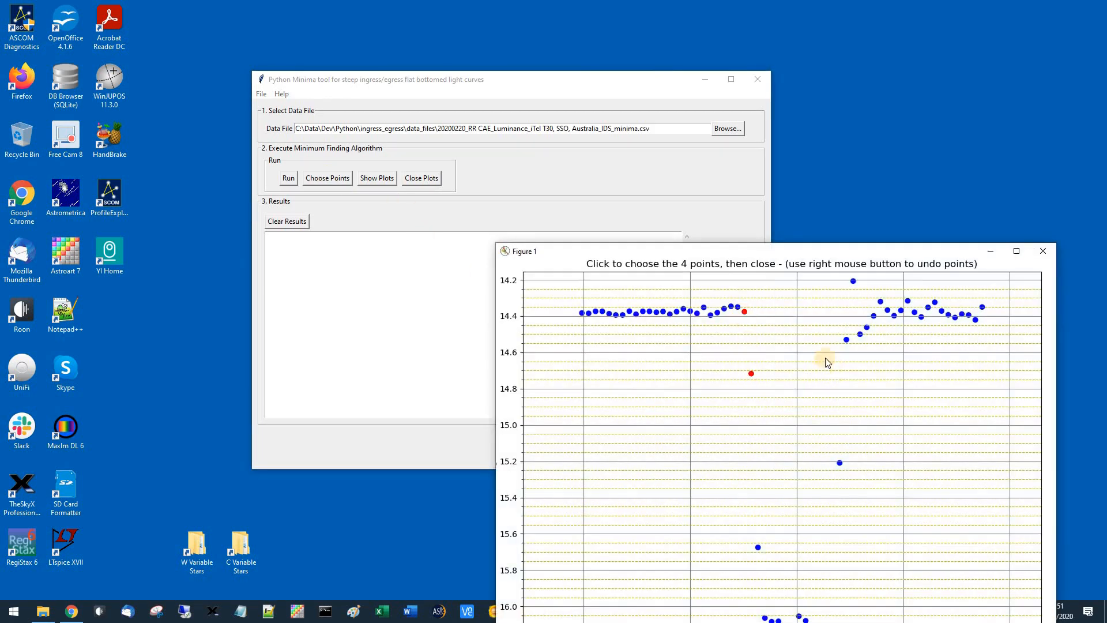
Choose new slope points, ingress near magnitudes 14.4 and 14.7, egress near 14.5 and 15.2, and check the fitted light curve plot
{"action": "left_click", "coordinate": [846, 340]}
{"action": "left_click", "coordinate": [840, 462]}
{"action": "left_click", "coordinate": [1043, 252]}
{"action": "left_click", "coordinate": [362, 180]}
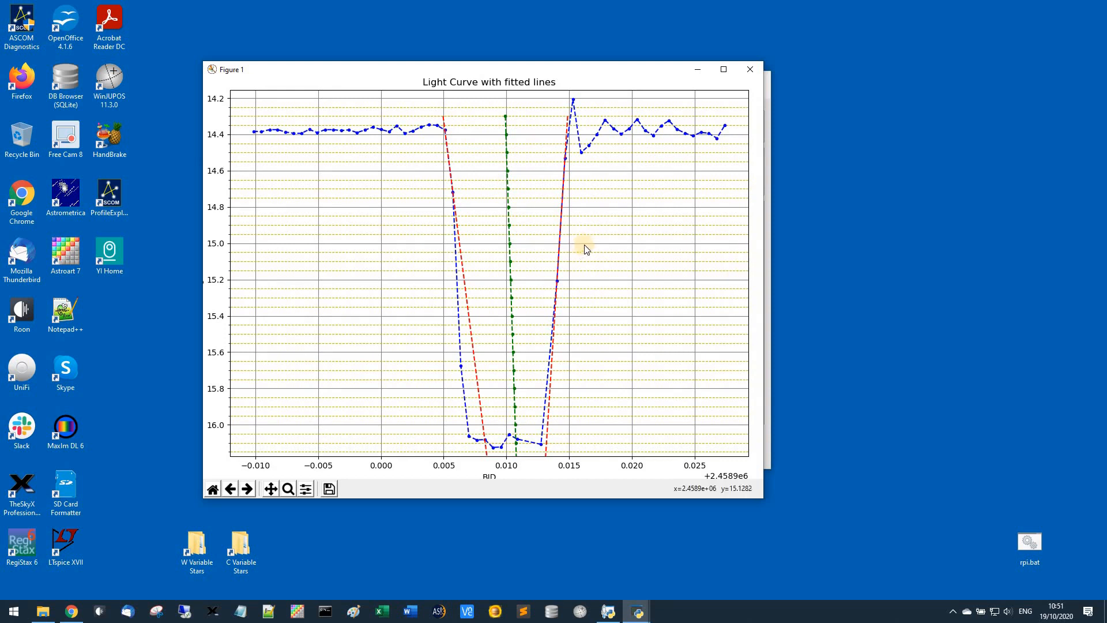
{"action": "left_click", "coordinate": [752, 67]}
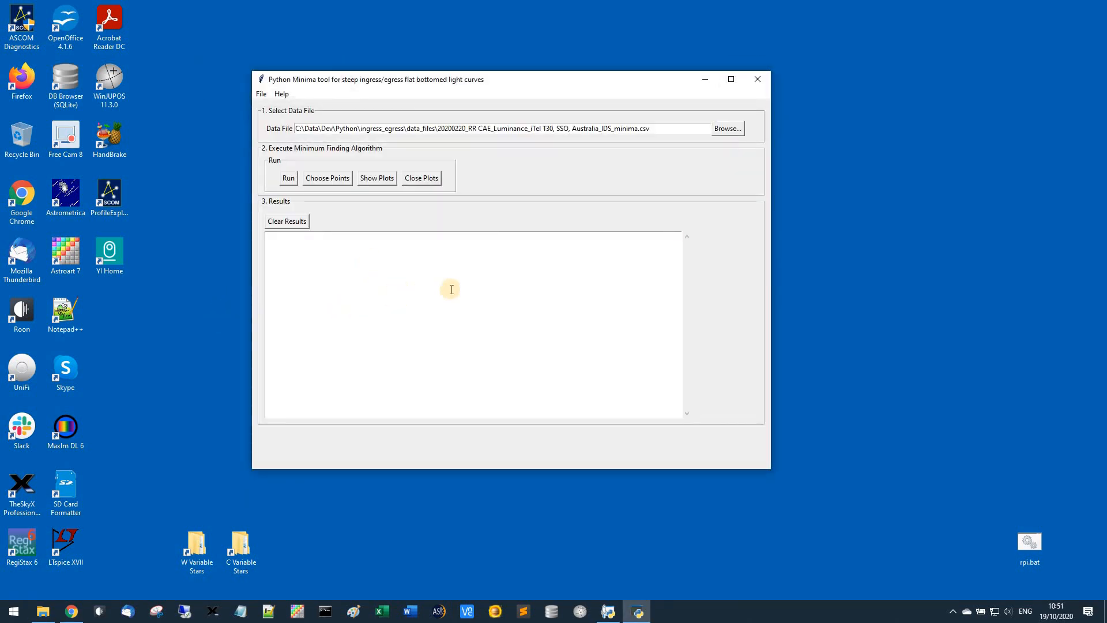
Run the minimum finding algorithm with the manually chosen points and review the slope point indices and mid-point table
{"action": "left_click", "coordinate": [288, 178]}
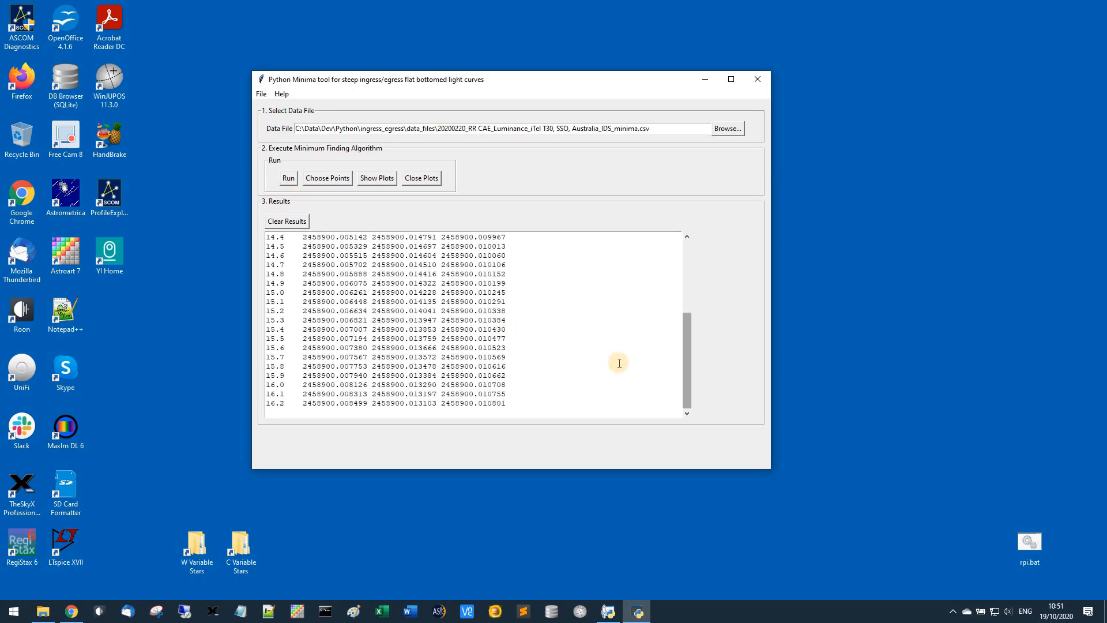
{"action": "scroll", "coordinate": [626, 347], "scroll_direction": "up", "scroll_amount": 3}
{"action": "scroll", "coordinate": [625, 346], "scroll_direction": "up", "scroll_amount": 2}
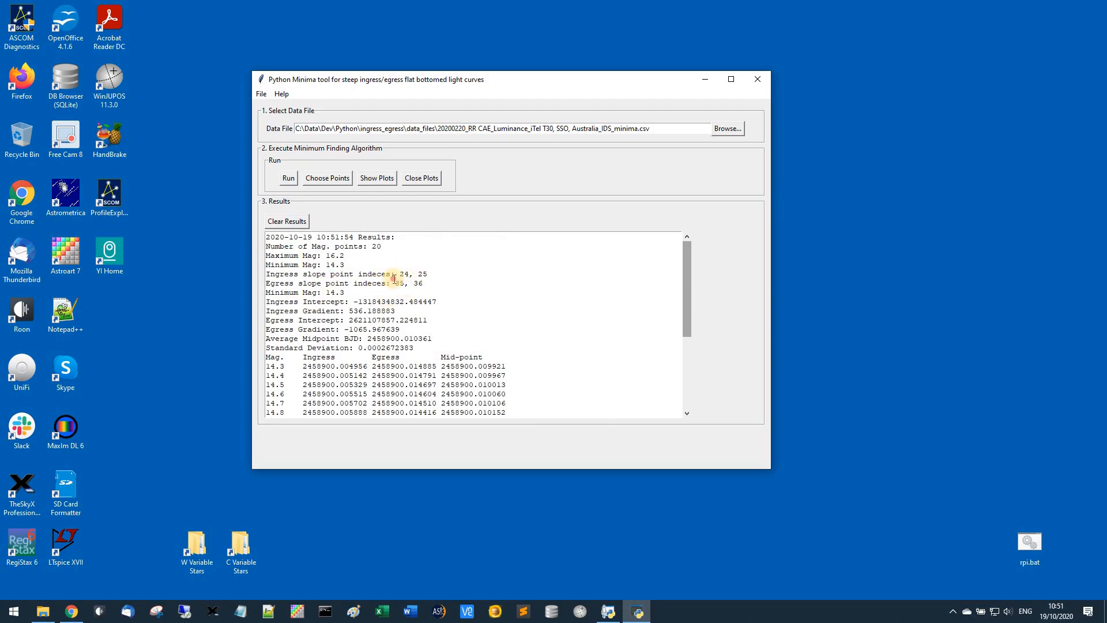
{"action": "left_click_drag", "start_coordinate": [422, 290], "coordinate": [395, 284]}
{"action": "left_click", "coordinate": [558, 275]}
{"action": "scroll", "coordinate": [515, 302], "scroll_direction": "down", "scroll_amount": 2}
{"action": "scroll", "coordinate": [507, 316], "scroll_direction": "down", "scroll_amount": 1}
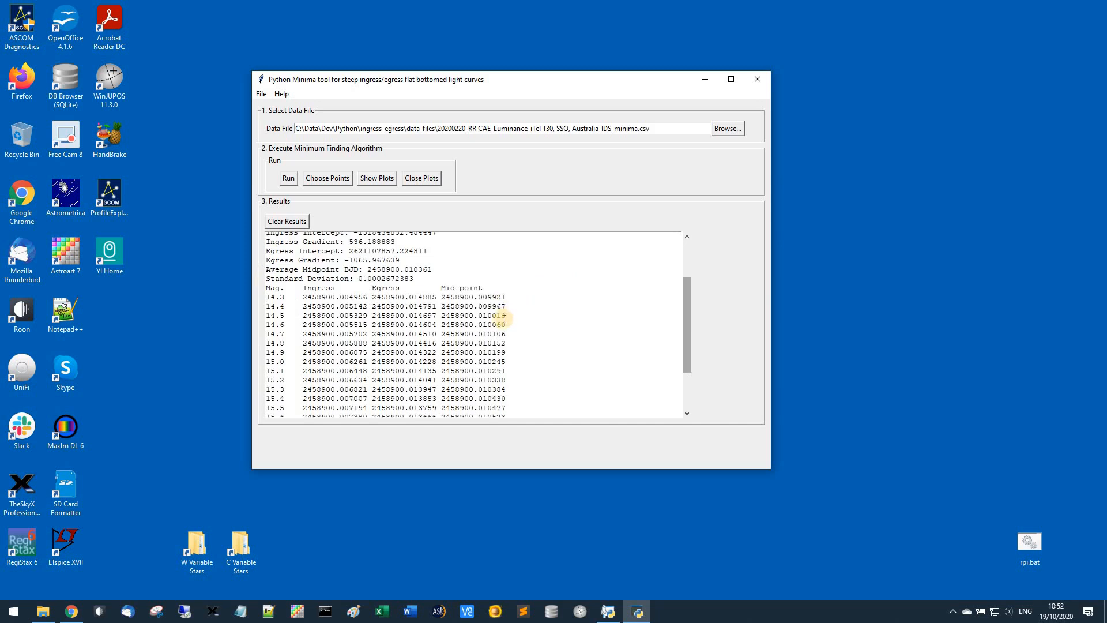
{"action": "scroll", "coordinate": [511, 308], "scroll_direction": "up", "scroll_amount": 3}
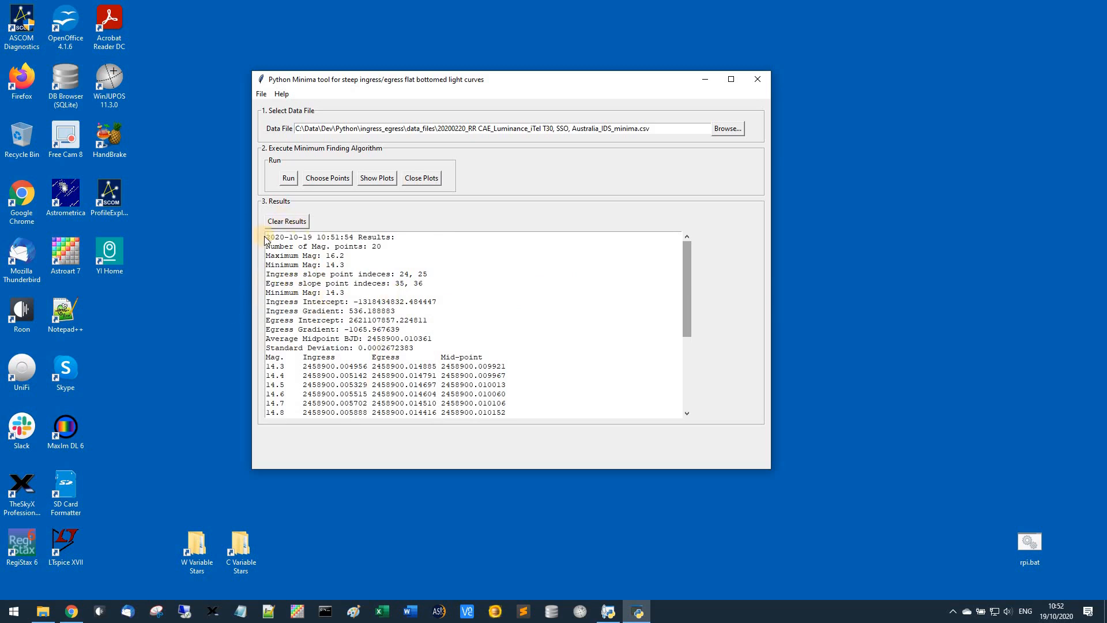
Highlight the entire results text, clear the selection and examine the average midpoint, standard deviation and the ingress and egress columns
{"action": "left_click_drag", "start_coordinate": [265, 240], "coordinate": [490, 557]}
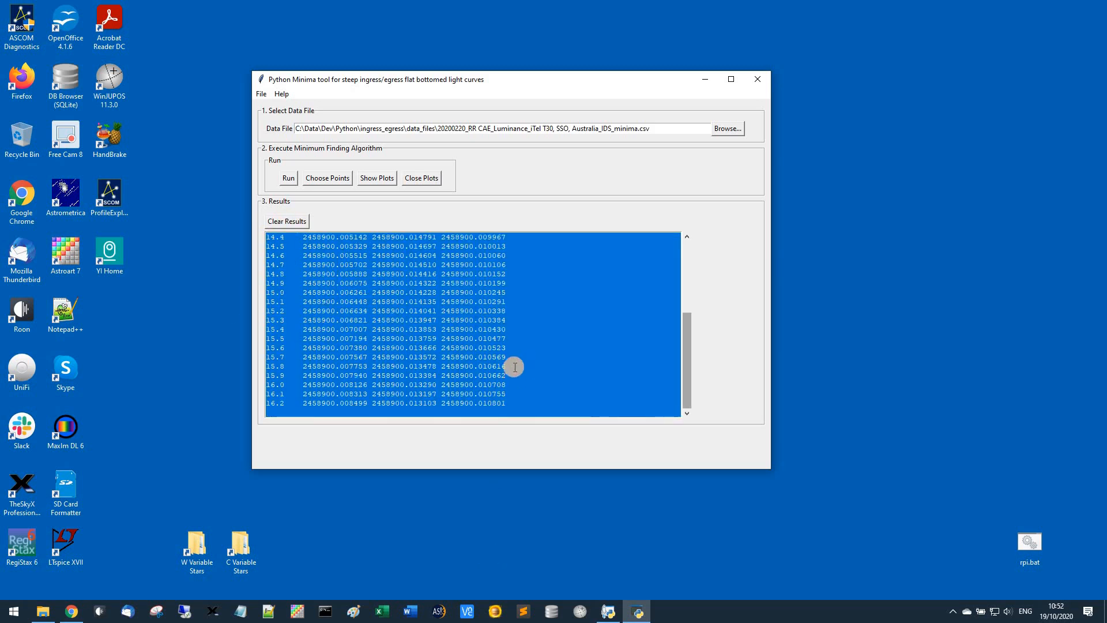
{"action": "left_click", "coordinate": [515, 363]}
{"action": "scroll", "coordinate": [549, 373], "scroll_direction": "up", "scroll_amount": 4}
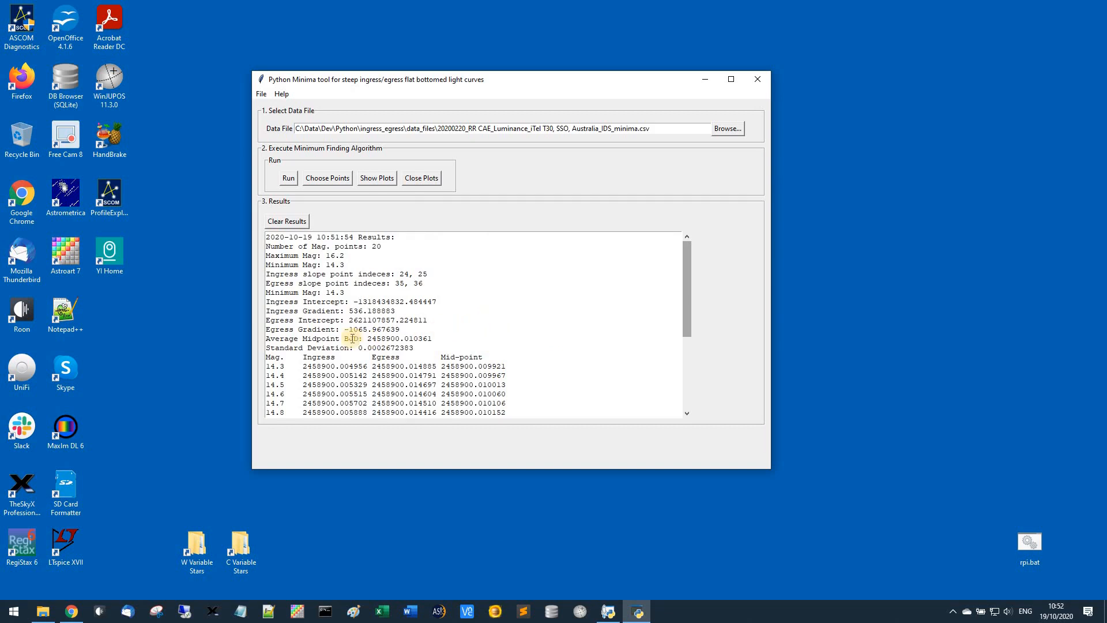
{"action": "scroll", "coordinate": [375, 311], "scroll_direction": "down", "scroll_amount": 1}
{"action": "scroll", "coordinate": [403, 328], "scroll_direction": "up", "scroll_amount": 1}
{"action": "scroll", "coordinate": [356, 350], "scroll_direction": "down", "scroll_amount": 1}
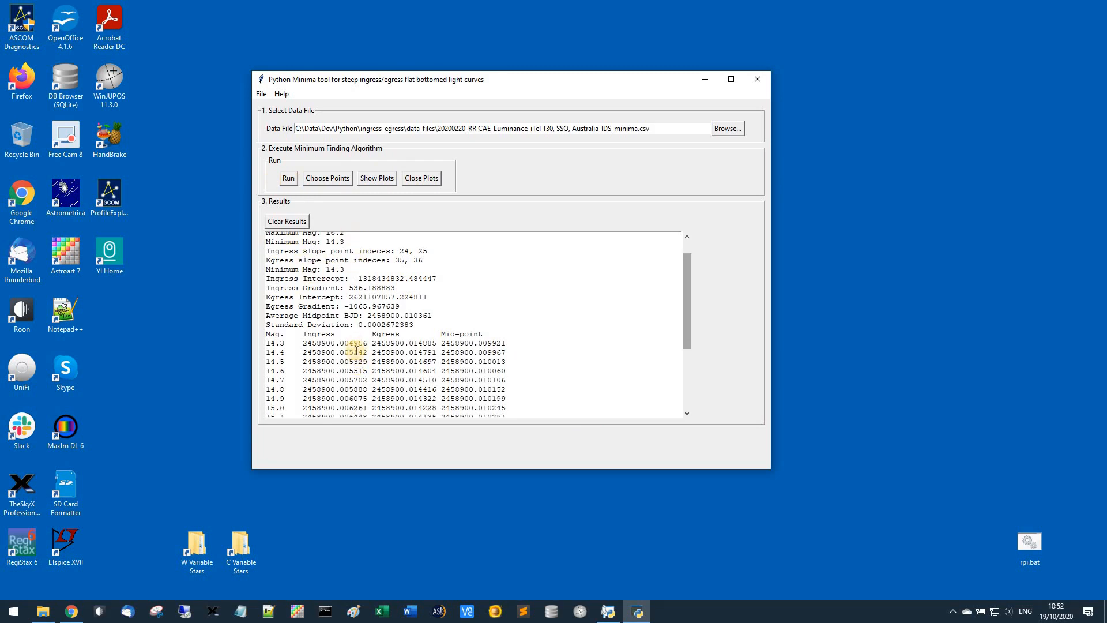
{"action": "scroll", "coordinate": [311, 340], "scroll_direction": "down", "scroll_amount": 2}
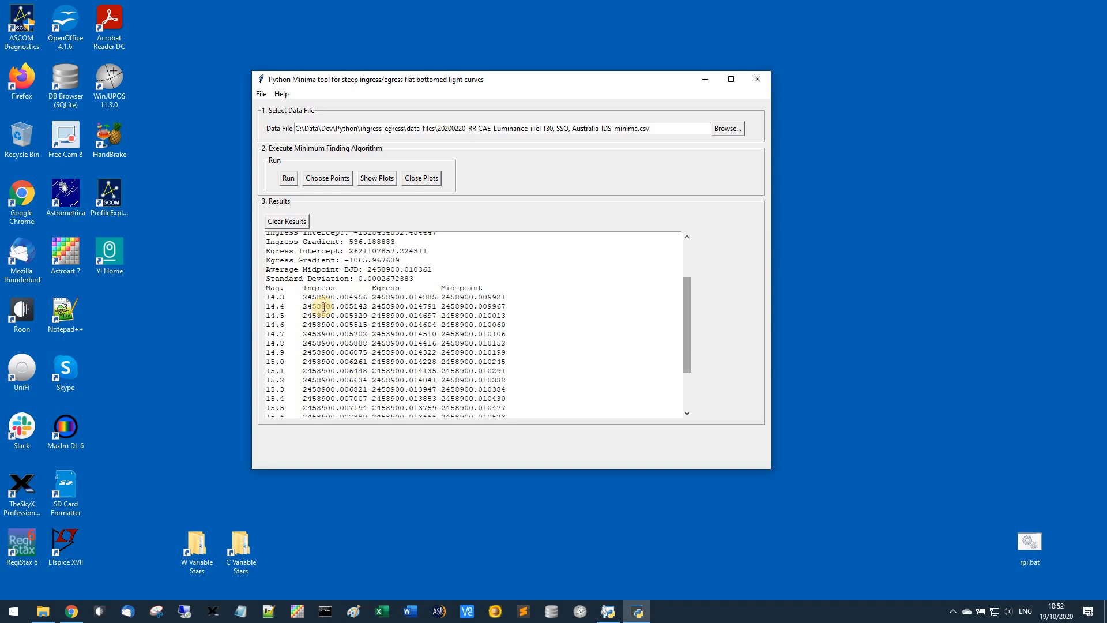
{"action": "scroll", "coordinate": [323, 306], "scroll_direction": "down", "scroll_amount": 1}
{"action": "scroll", "coordinate": [357, 306], "scroll_direction": "up", "scroll_amount": 2}
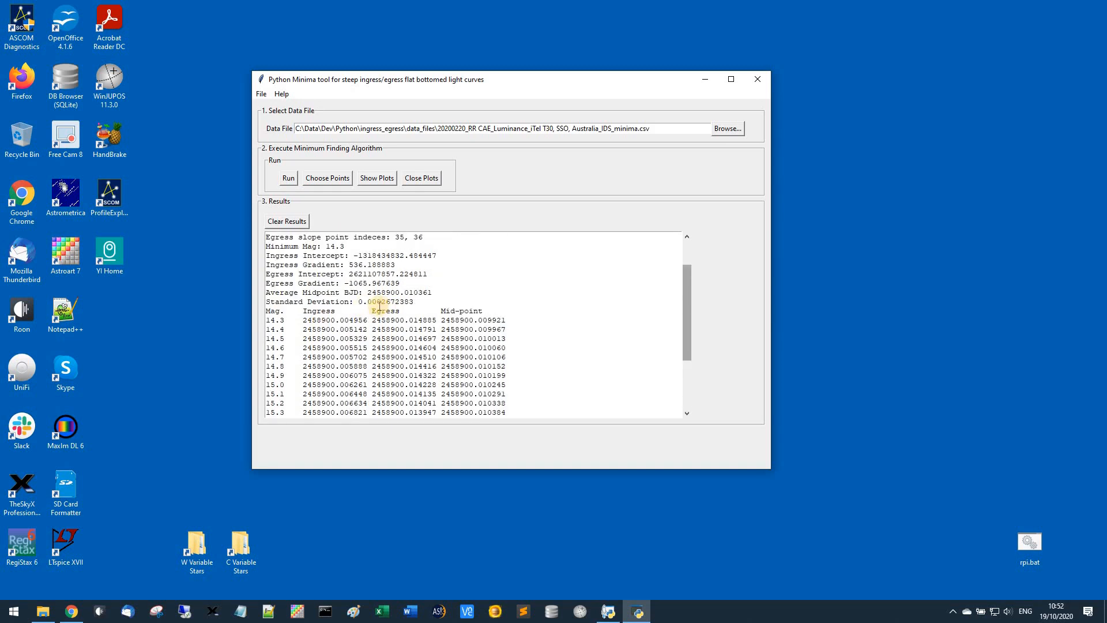